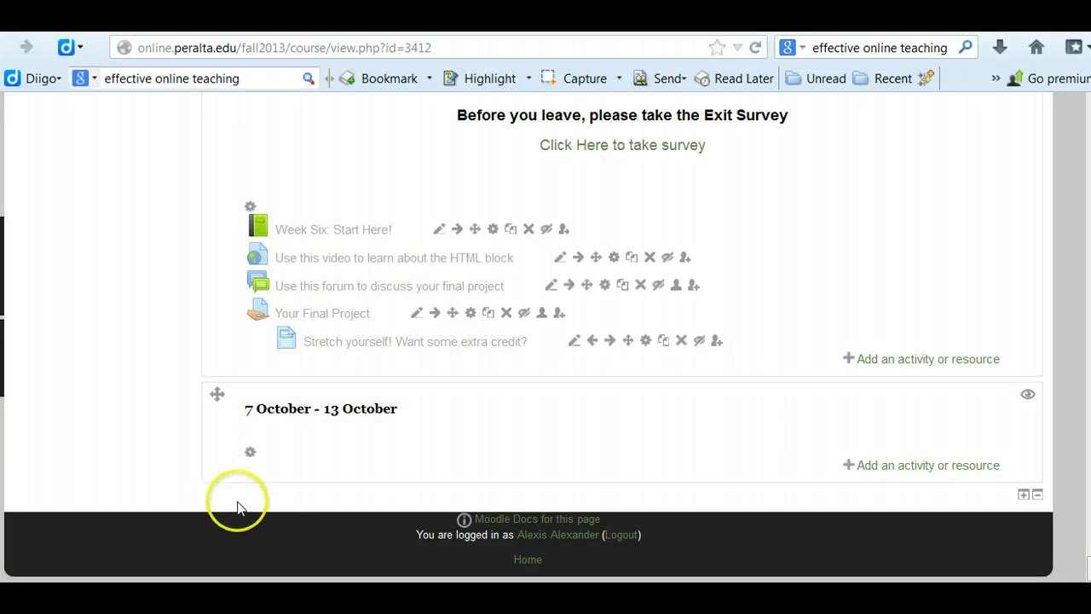
# Step: Add a new Book resource to the 7 October - 13 October course section
pyautogui.click(886, 465)
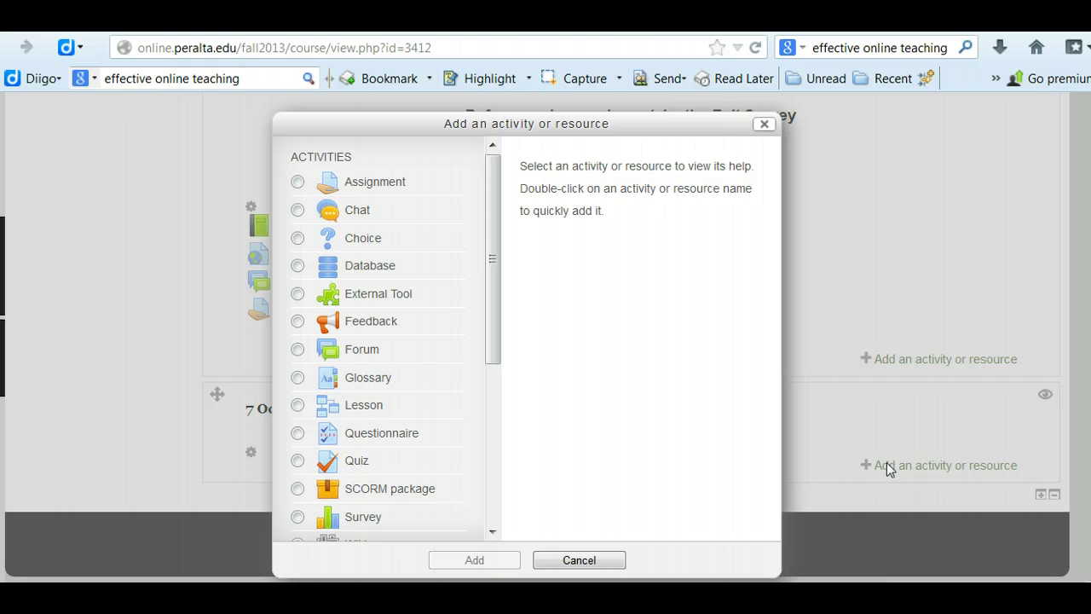
pyautogui.moveTo(490, 315); pyautogui.dragTo(497, 486)
pyautogui.click(297, 360)
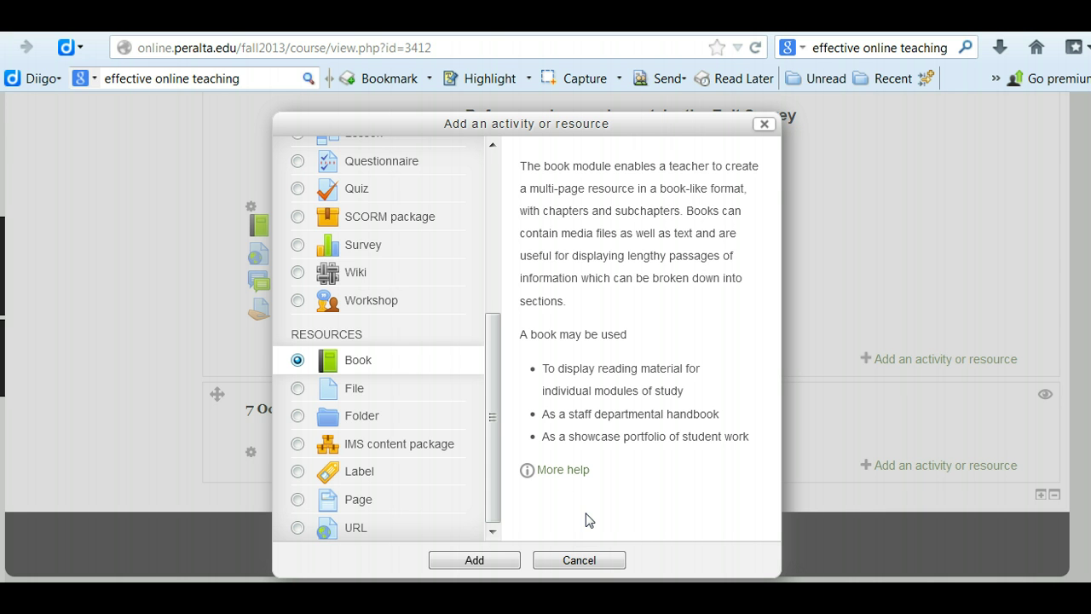
pyautogui.click(480, 564)
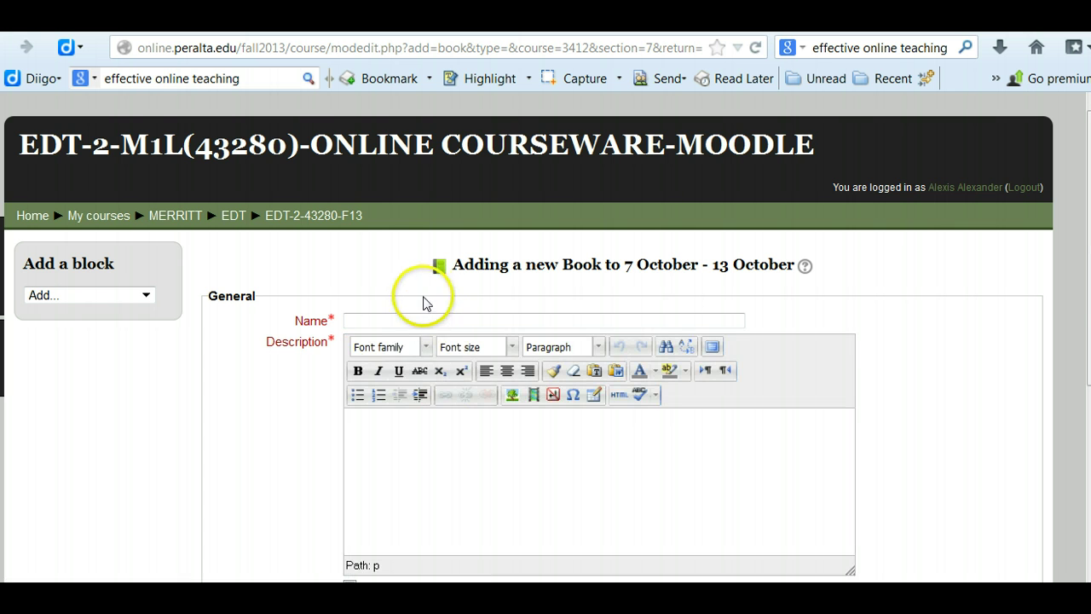
# Step: Fill in the book settings with name "Example Book", description "Book for the week" and chapter formatting None, and save and display the book
pyautogui.click(417, 319)
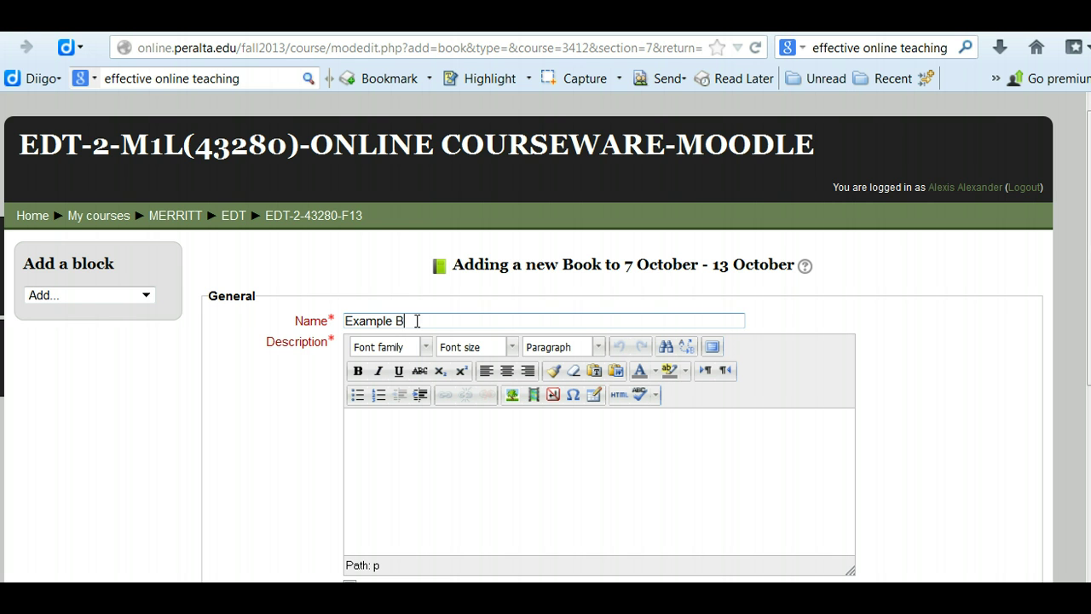
pyautogui.click(446, 468)
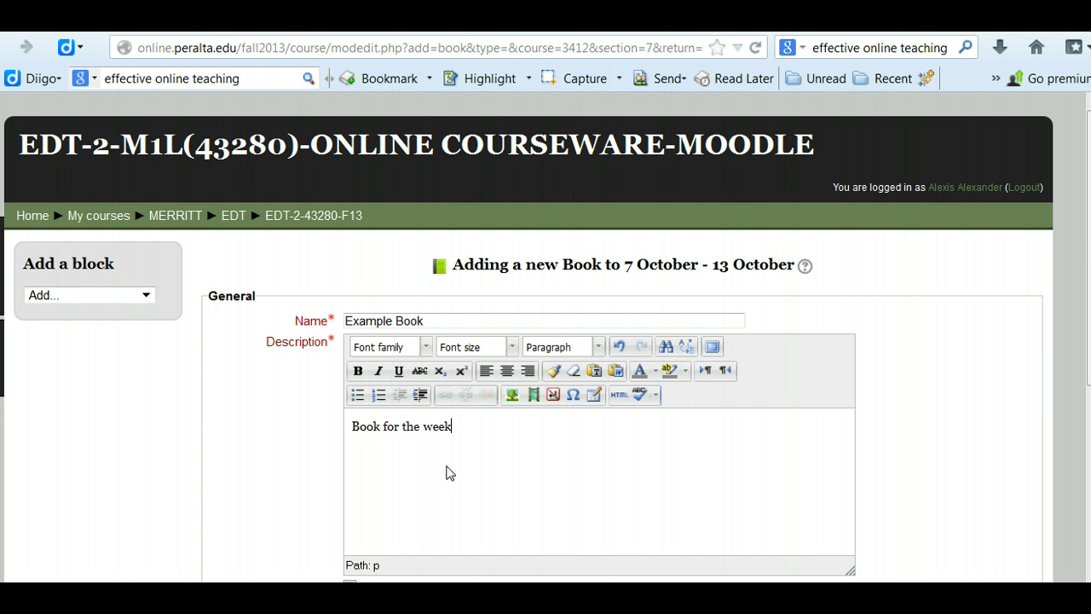
pyautogui.scroll(-3, 1079, 299)
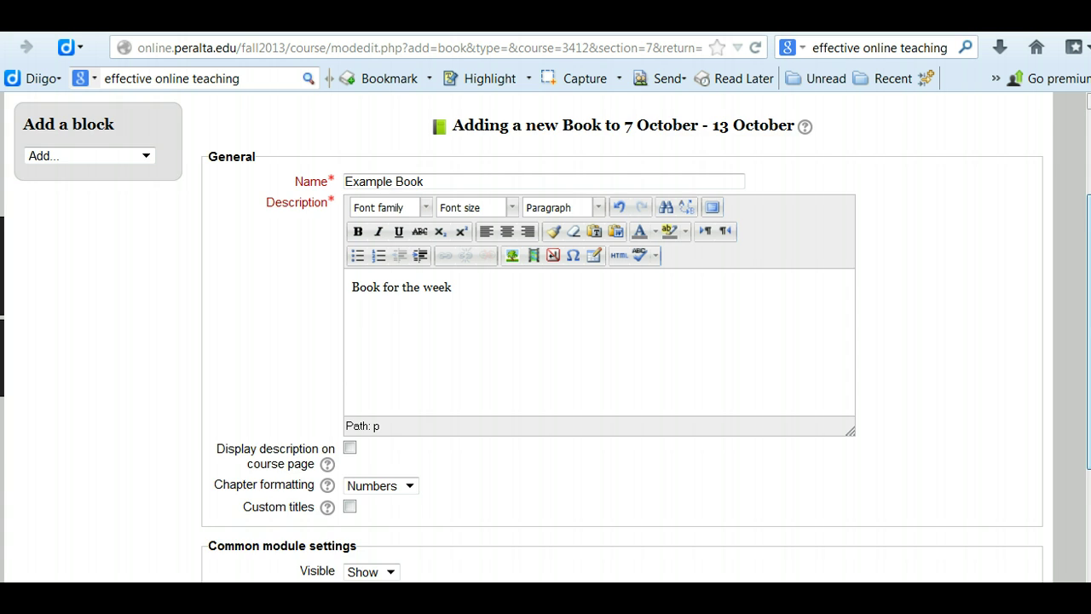
pyautogui.scroll(-1, 1049, 341)
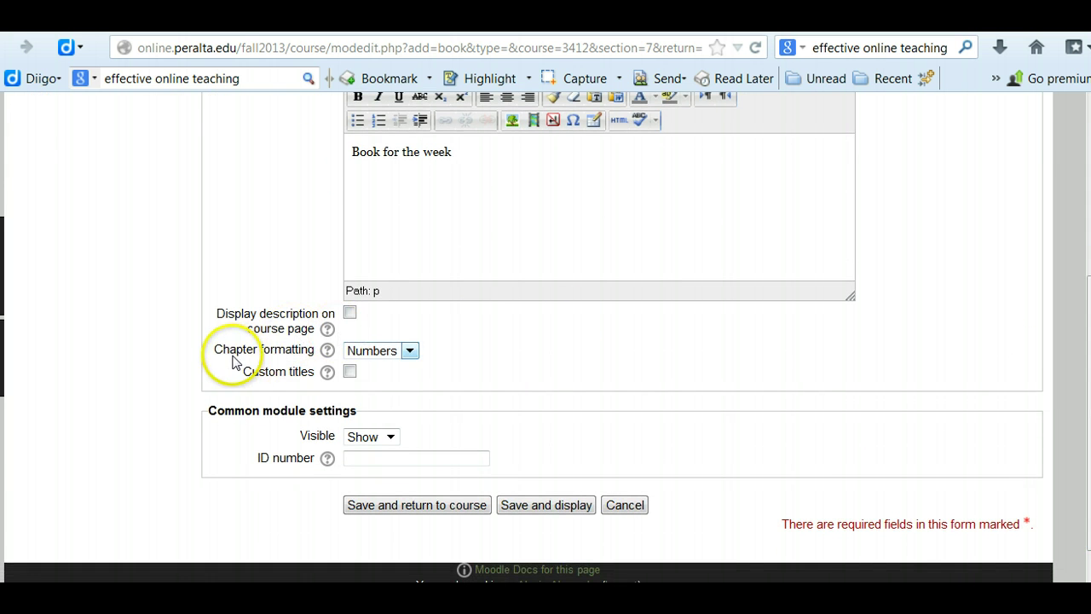
pyautogui.click(409, 351)
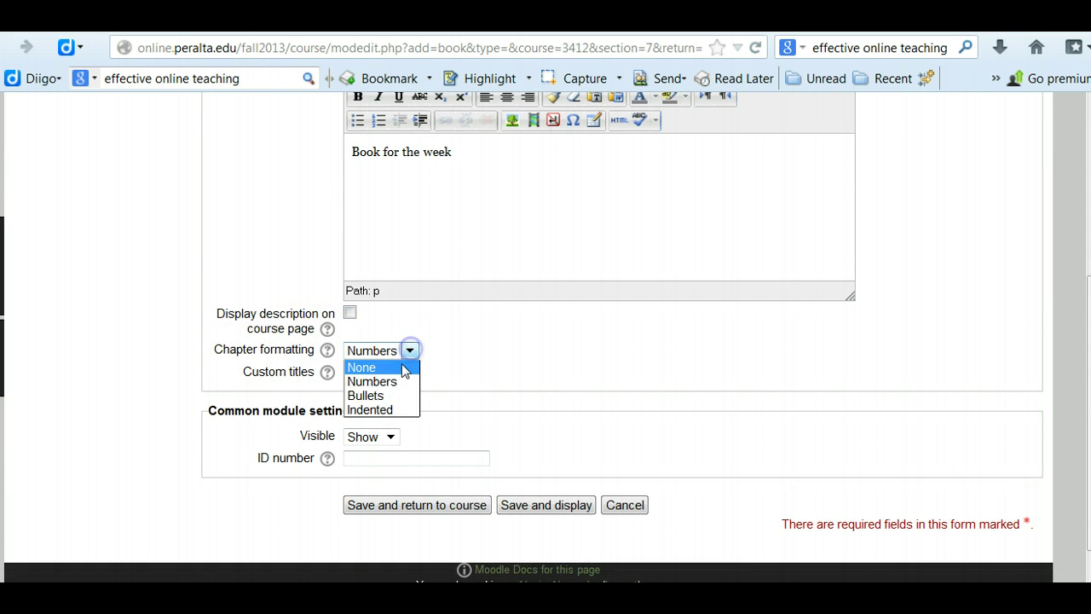
pyautogui.click(402, 368)
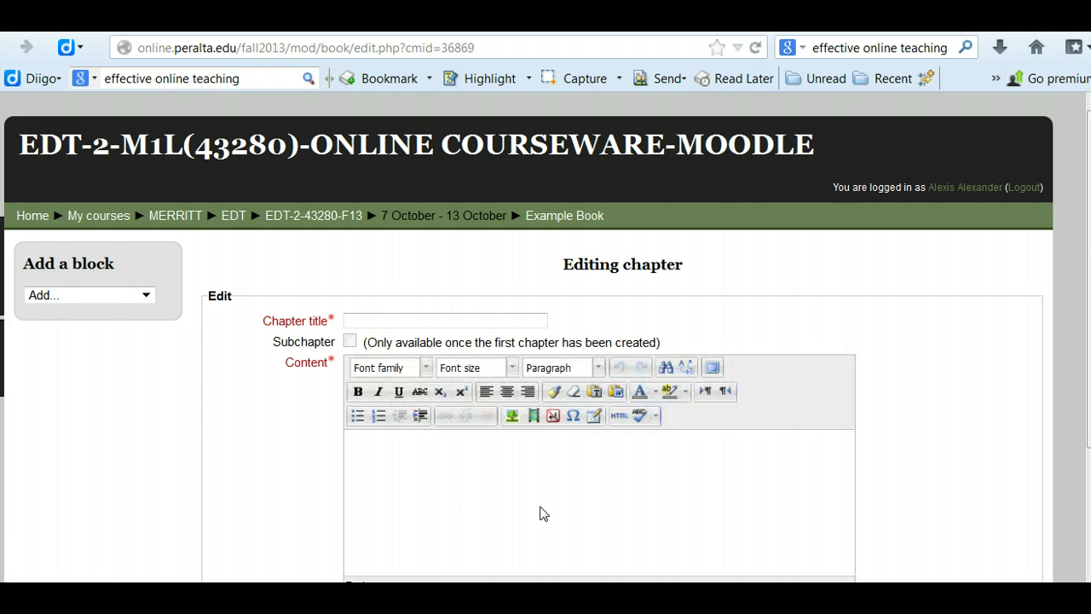
pyautogui.click(606, 281)
pyautogui.scroll(-2, 1083, 255)
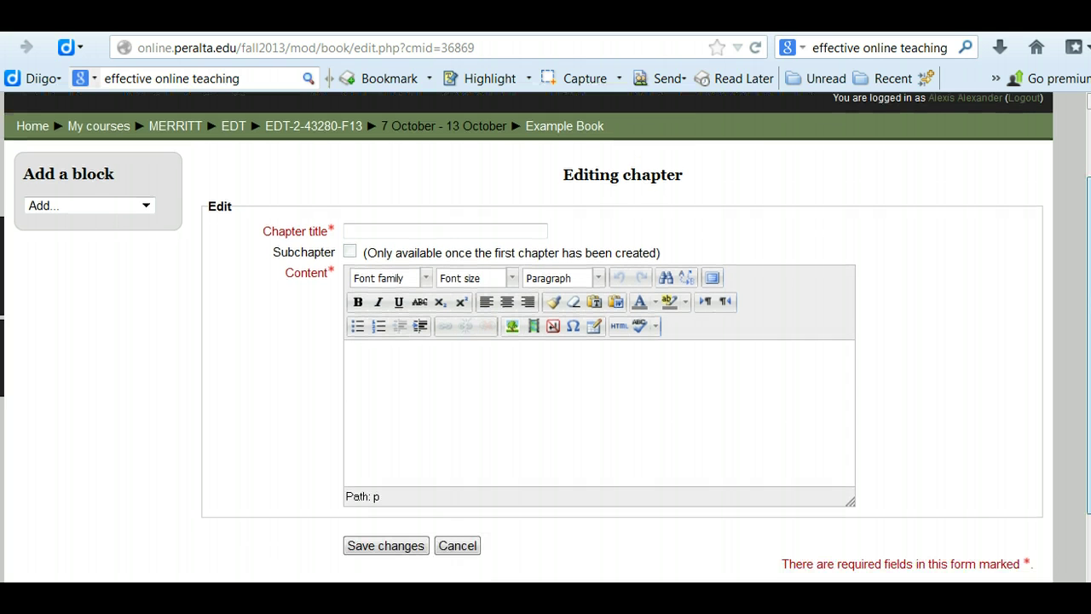
pyautogui.click(322, 220)
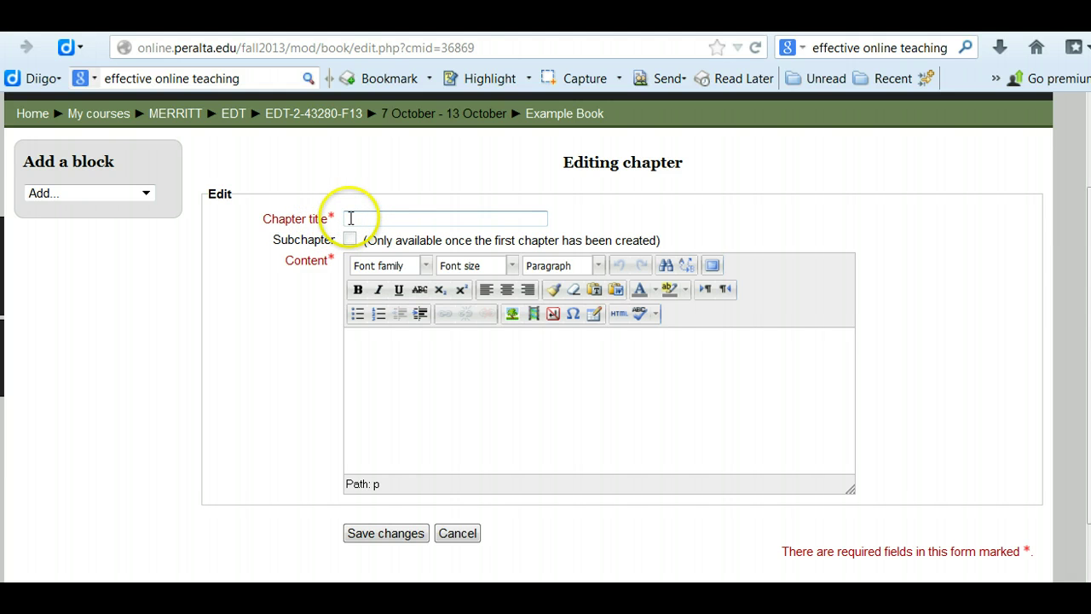
pyautogui.click(455, 366)
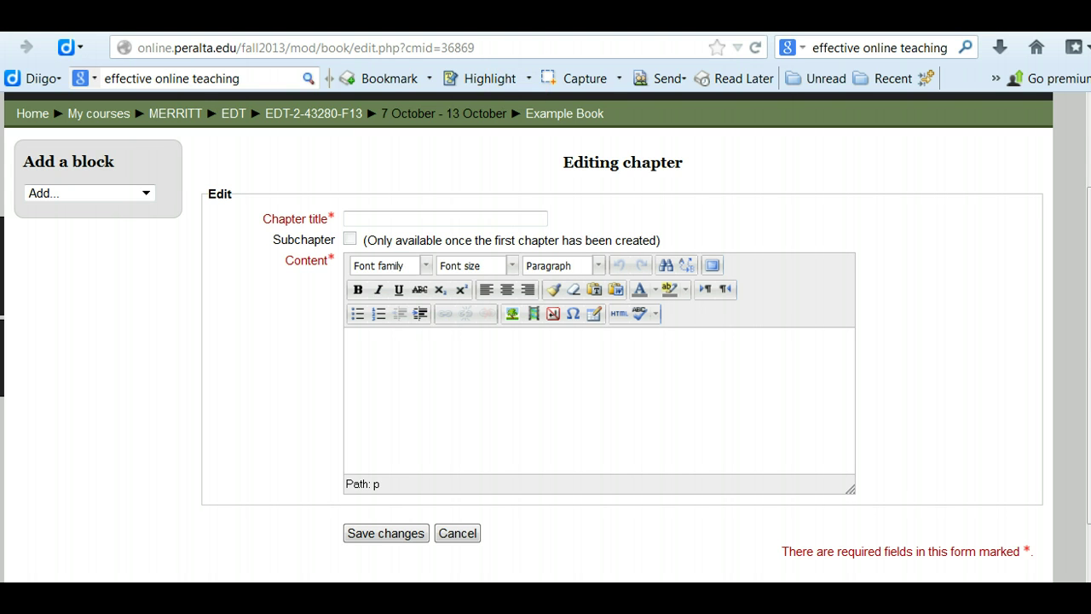
# Step: Look through the CRLT Strategies for Online Teaching page and open the Illinois Online Network's Instructional Strategies for Online Courses page
pyautogui.click(524, 26)
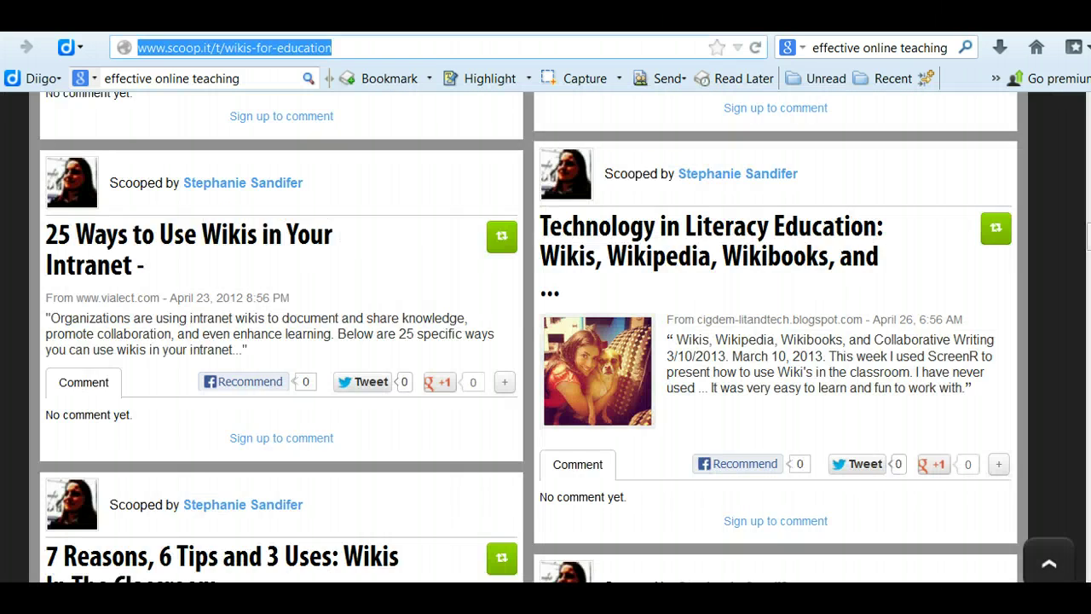
pyautogui.hotkey('ctrl', 'Tab')
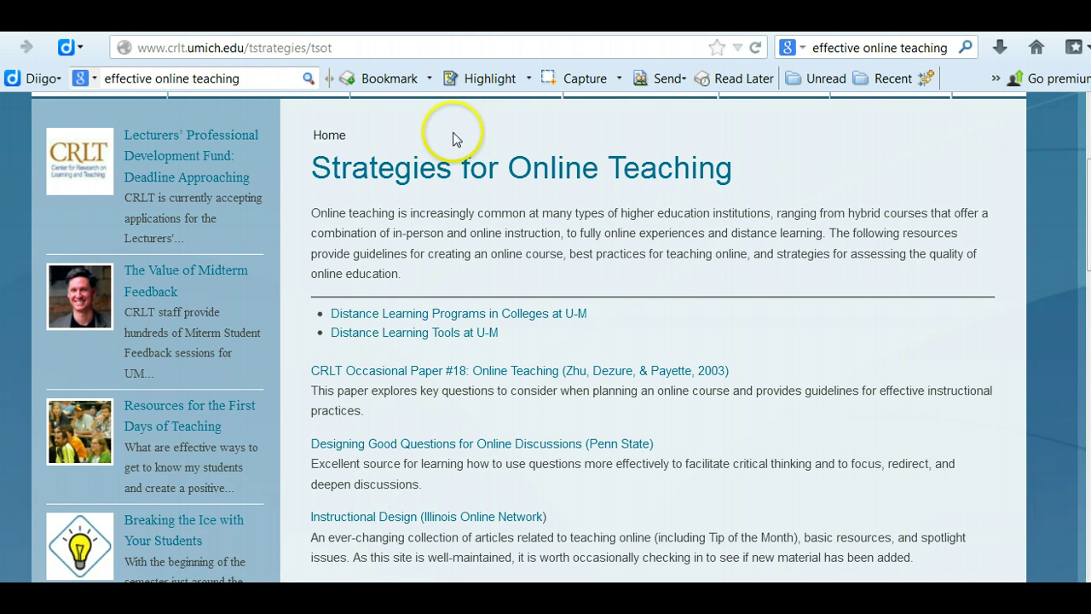
pyautogui.scroll(-2, 545, 341)
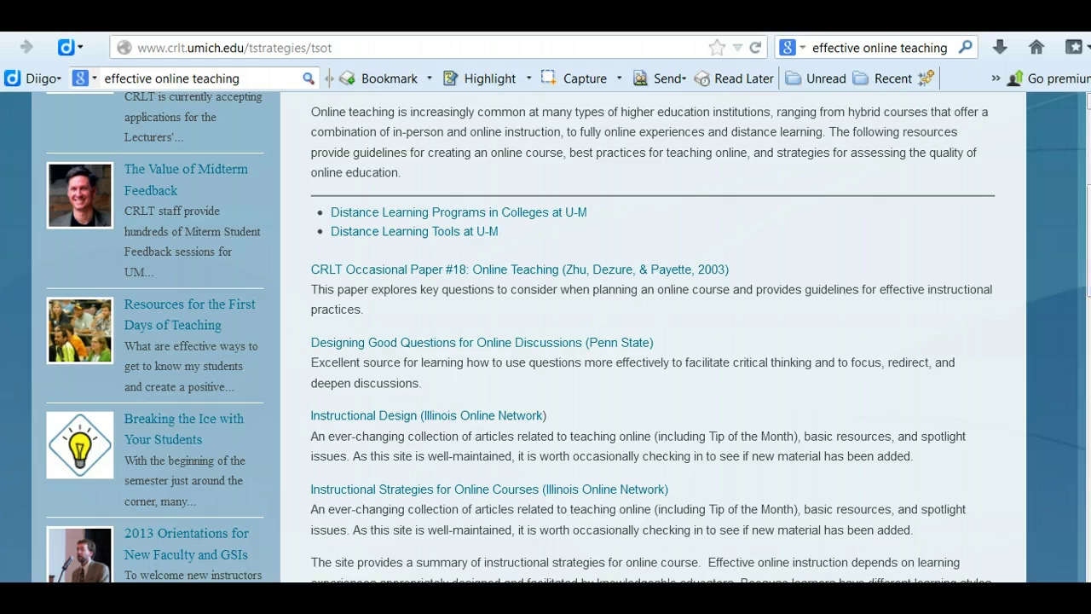
pyautogui.scroll(-4, 546, 341)
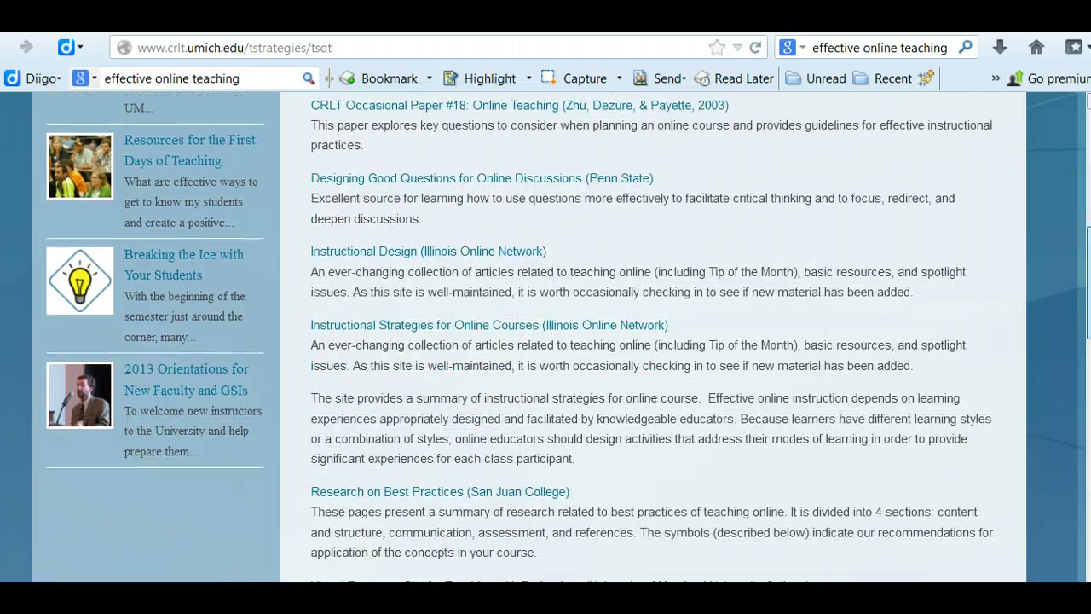
pyautogui.scroll(-1, 524, 199)
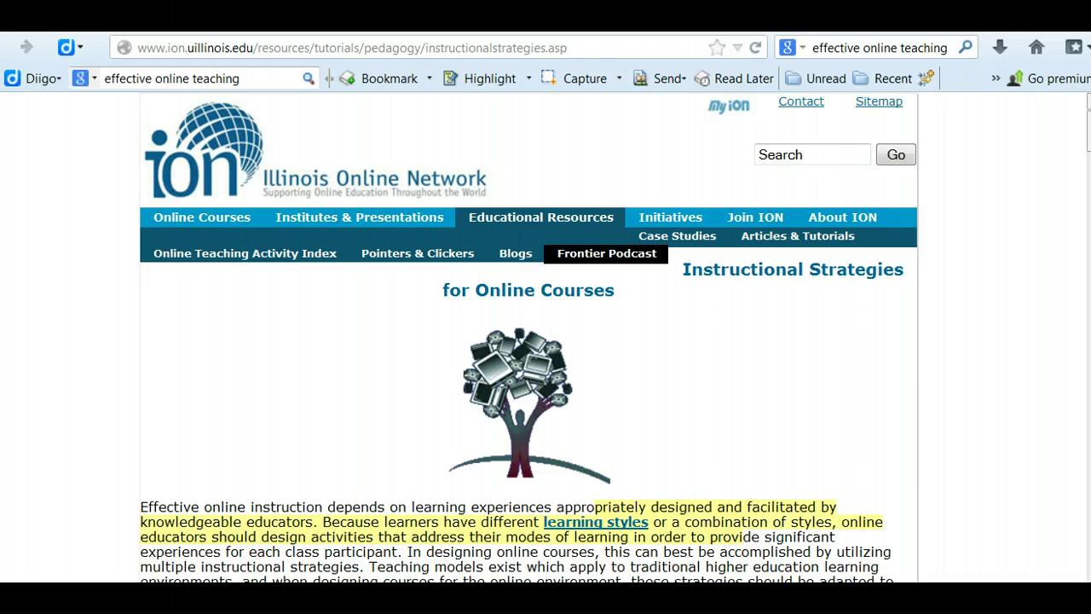
# Step: Copy the section "Online Courses and Multiple Instructional Strategies" from its heading to the end of its third paragraph
pyautogui.scroll(-4, 528, 338)
pyautogui.scroll(-5, 623, 126)
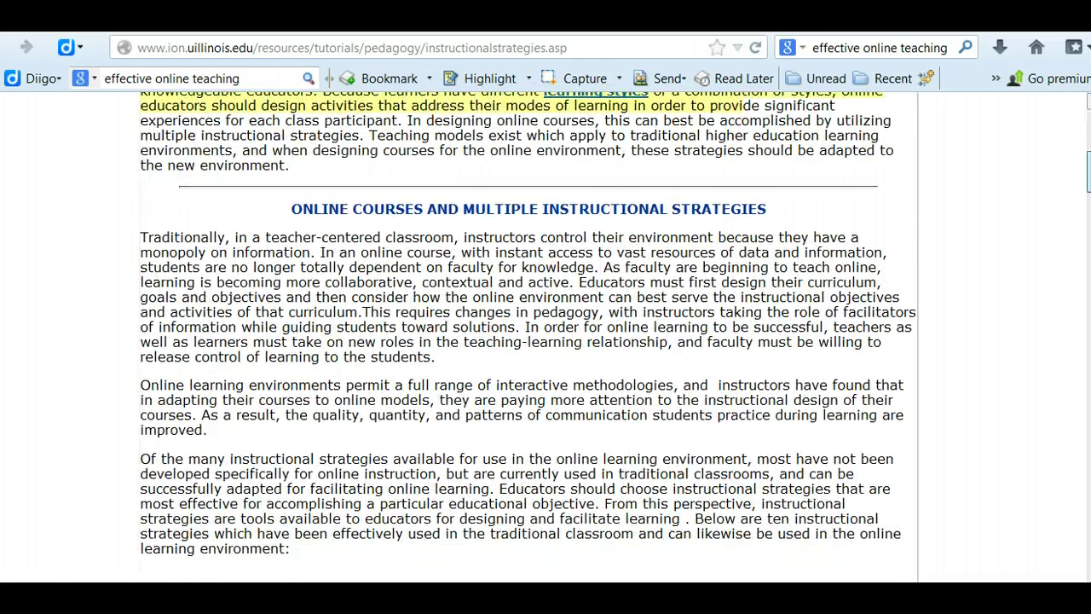
pyautogui.click(624, 126)
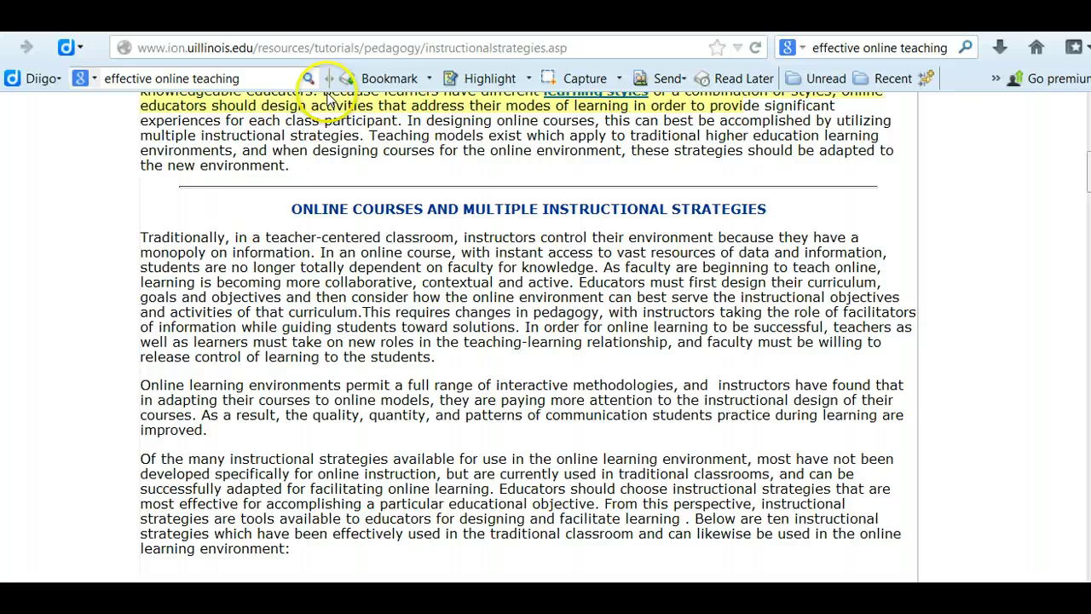
pyautogui.moveTo(291, 208); pyautogui.dragTo(443, 550)
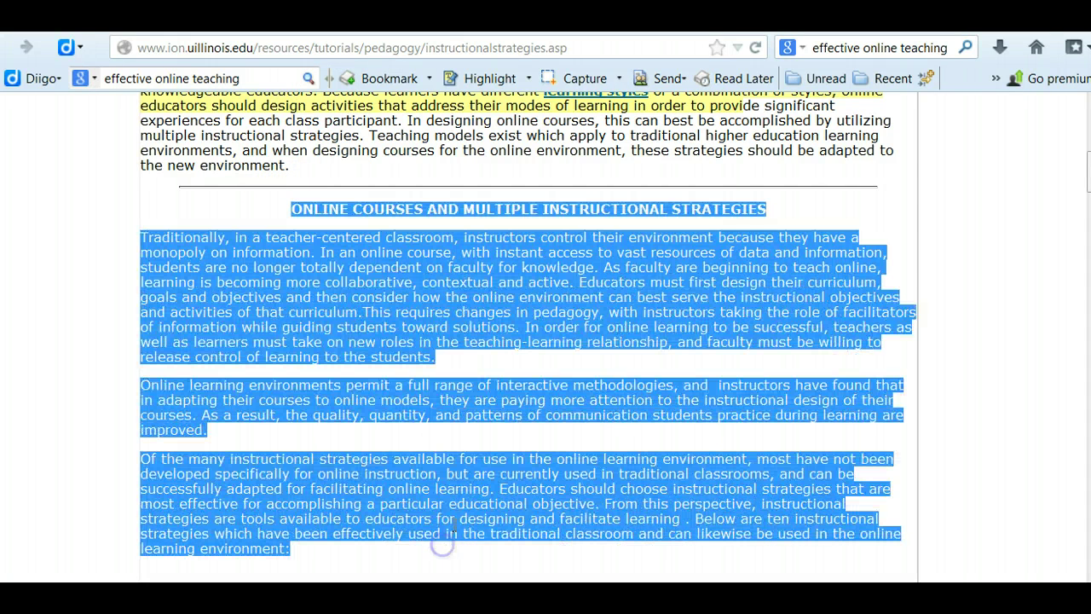
pyautogui.rightClick(452, 506)
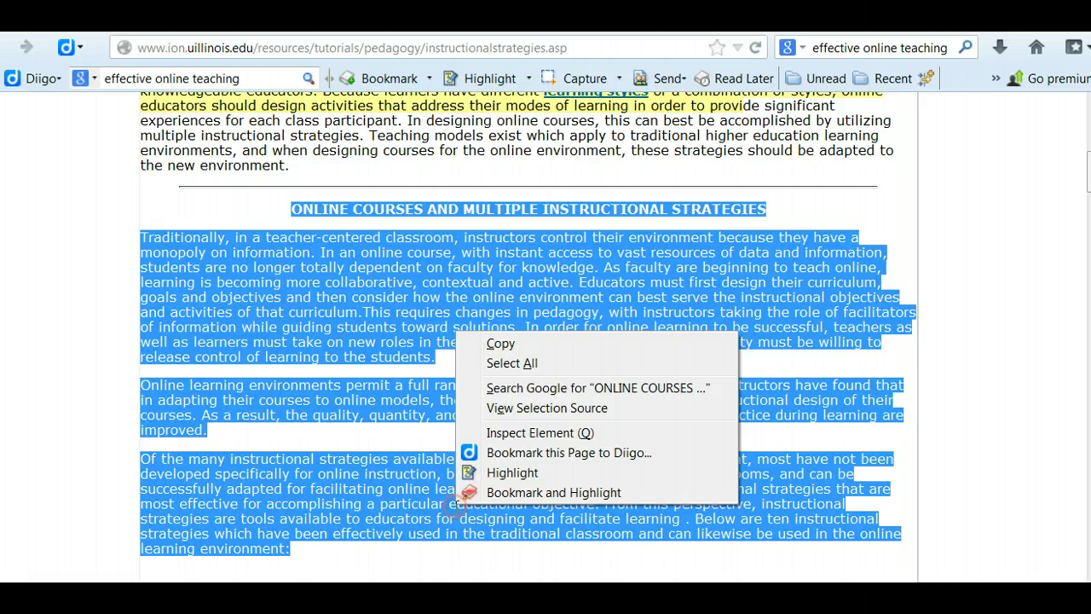
pyautogui.click(501, 343)
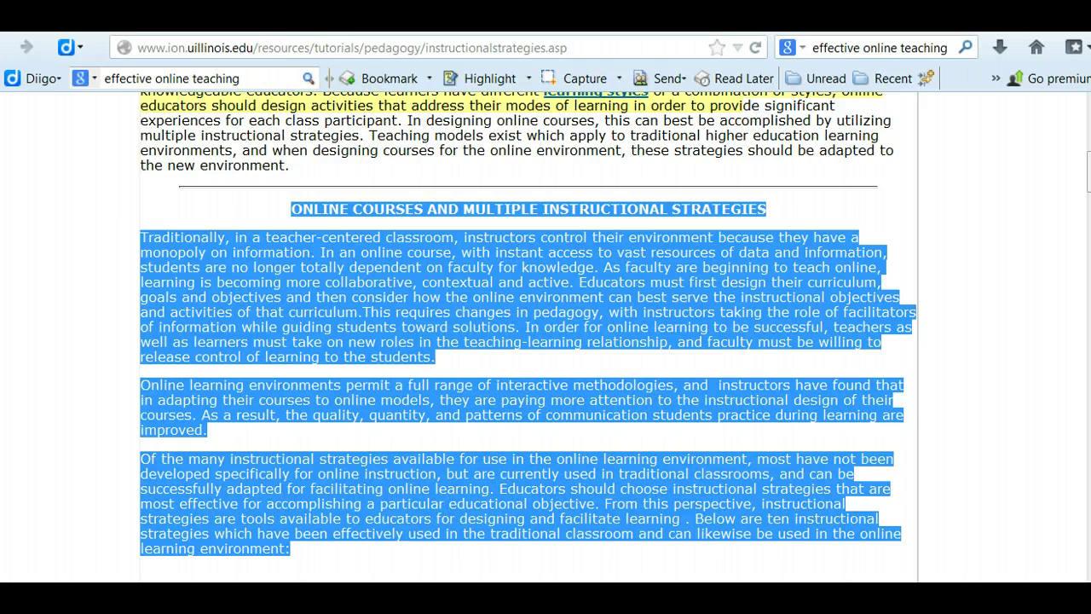
# Step: Return to the Example Book chapter editor and paste the copied section into the chapter content
pyautogui.click(285, 24)
pyautogui.click(419, 383)
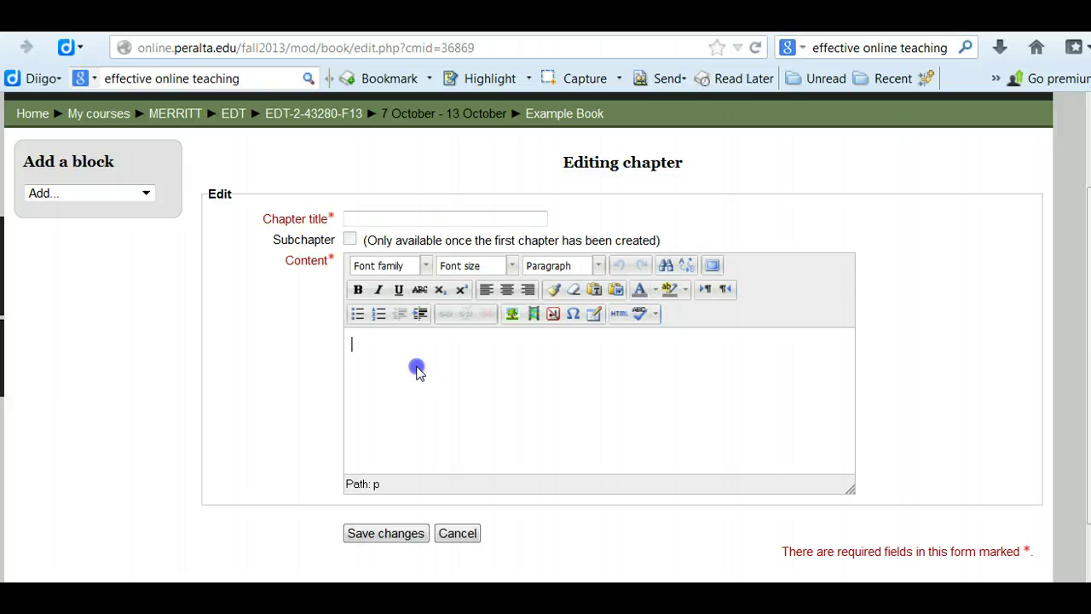
pyautogui.hotkey('ctrl', 'v')
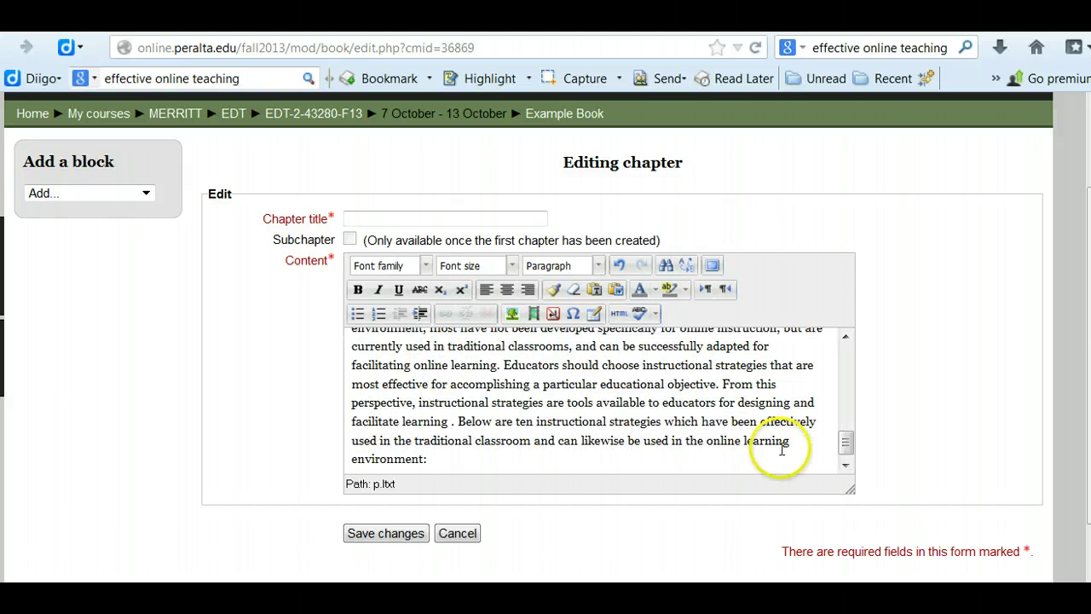
# Step: Copy the heading "ONLINE COURSES AND MULTIPLE INSTRUCTIONAL STRATEGIES" into the chapter title and delete it with its blank line from the content
pyautogui.moveTo(846, 442); pyautogui.dragTo(387, 224)
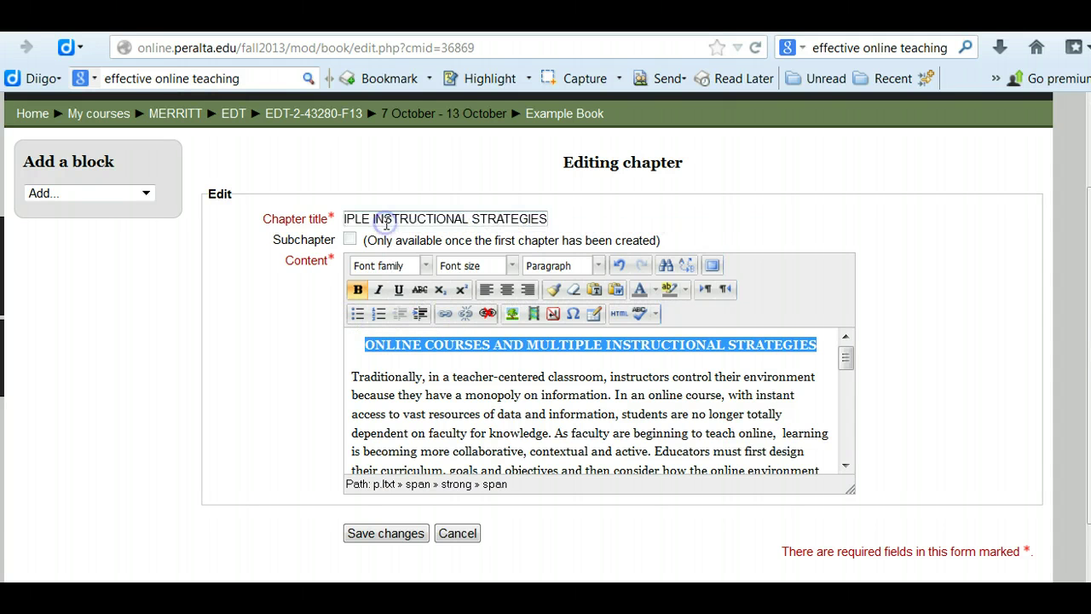
pyautogui.click(400, 358)
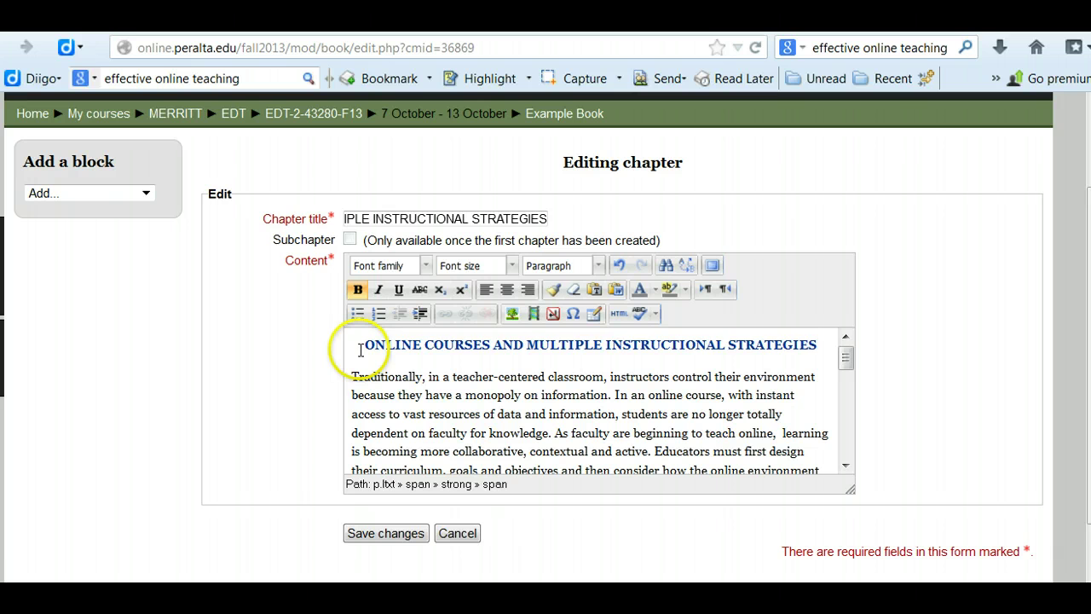
pyautogui.moveTo(352, 345); pyautogui.dragTo(843, 363)
pyautogui.press('Delete')
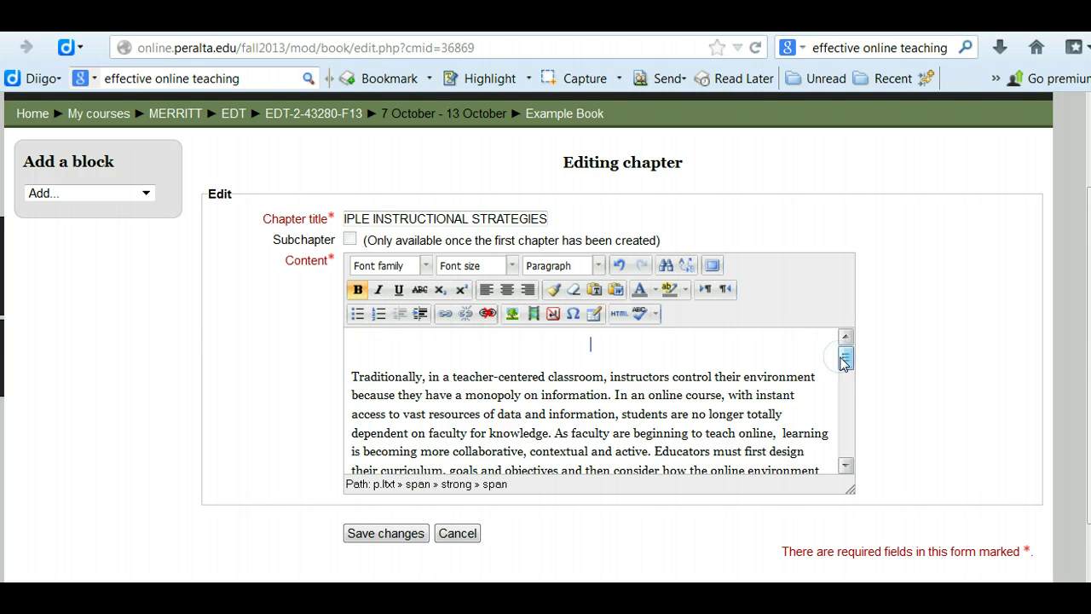
pyautogui.press('Delete')
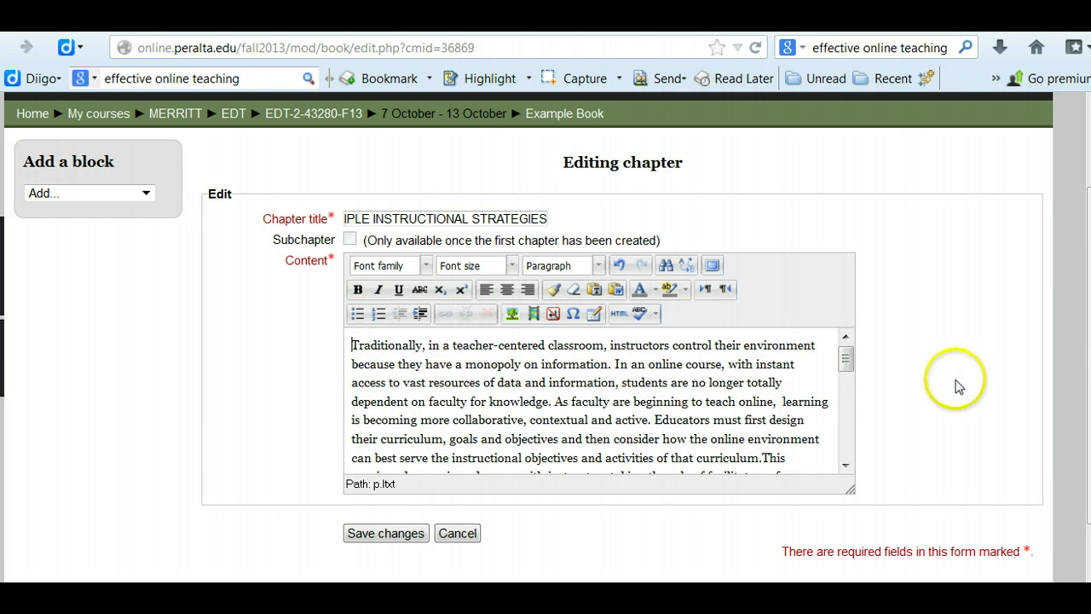
# Step: Set the font size of all the chapter content text to 4 (14pt)
pyautogui.moveTo(846, 362); pyautogui.dragTo(841, 446)
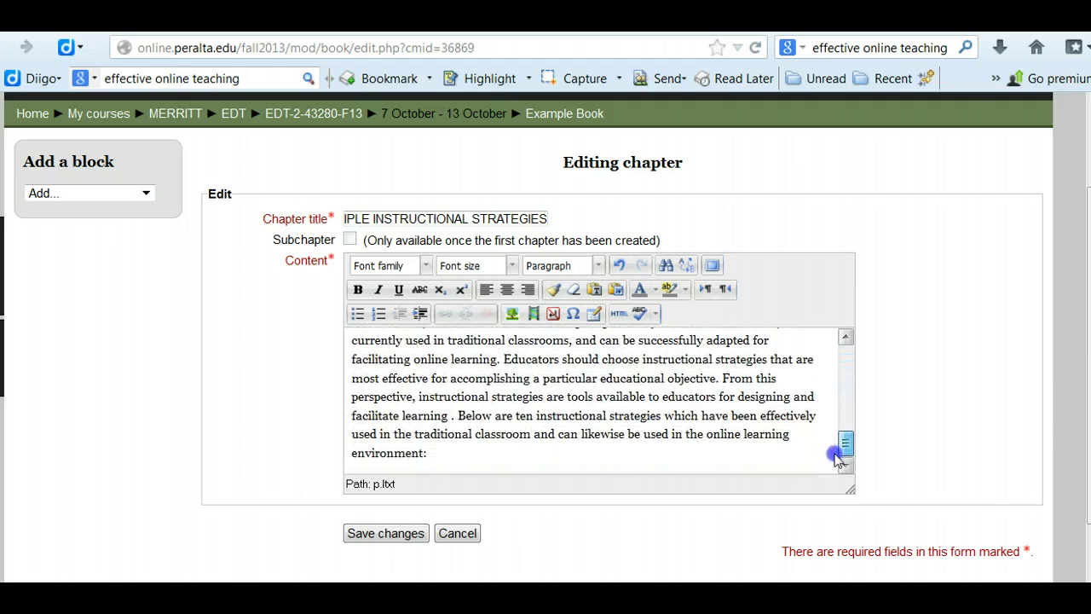
pyautogui.moveTo(480, 455); pyautogui.dragTo(333, 292)
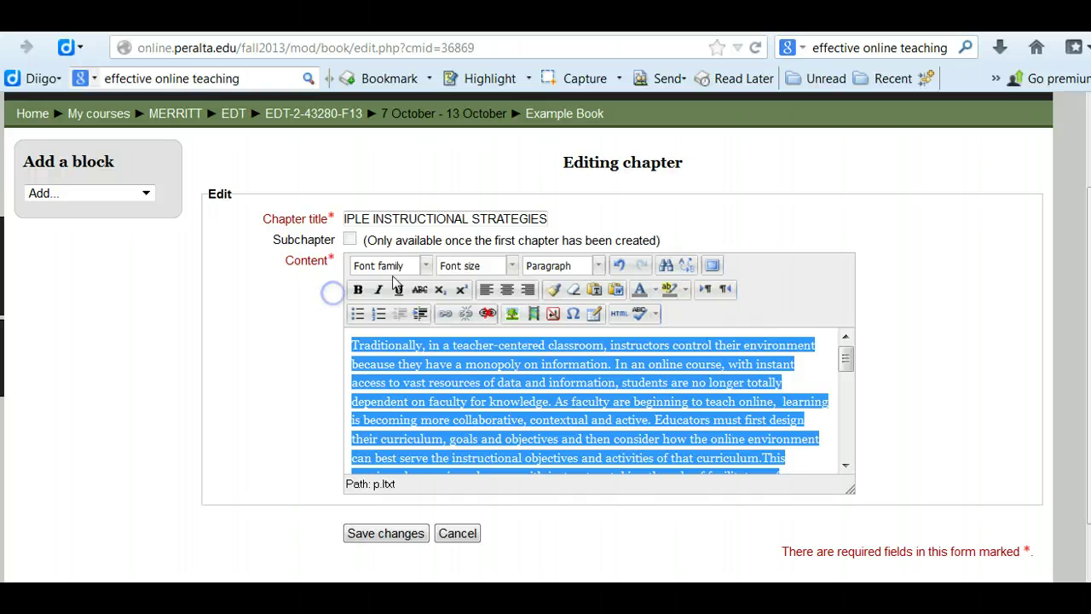
pyautogui.click(512, 266)
pyautogui.click(474, 368)
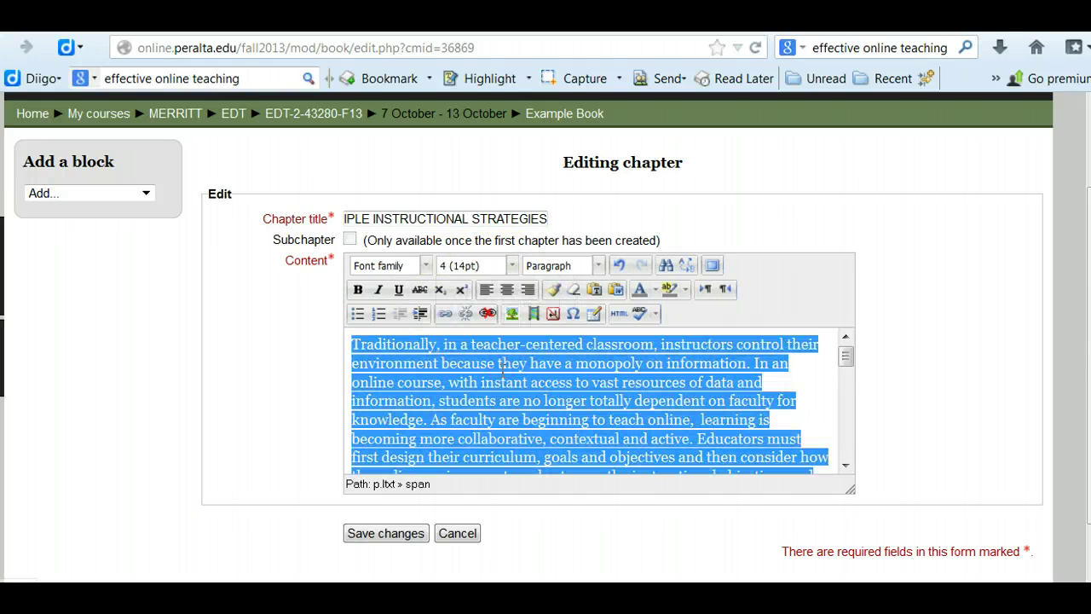
pyautogui.click(508, 366)
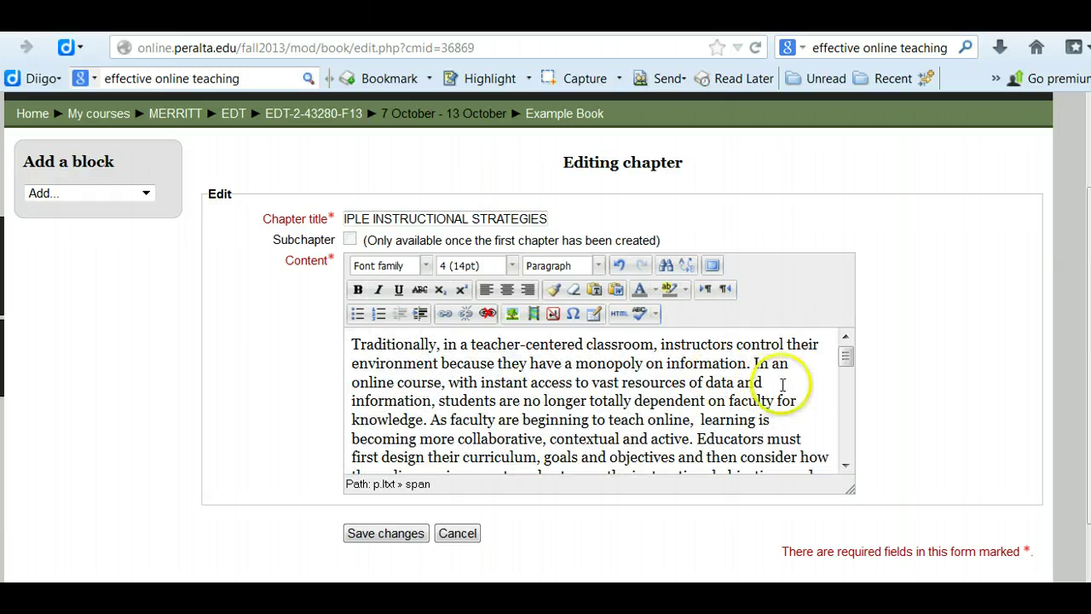
pyautogui.moveTo(844, 358); pyautogui.dragTo(844, 450)
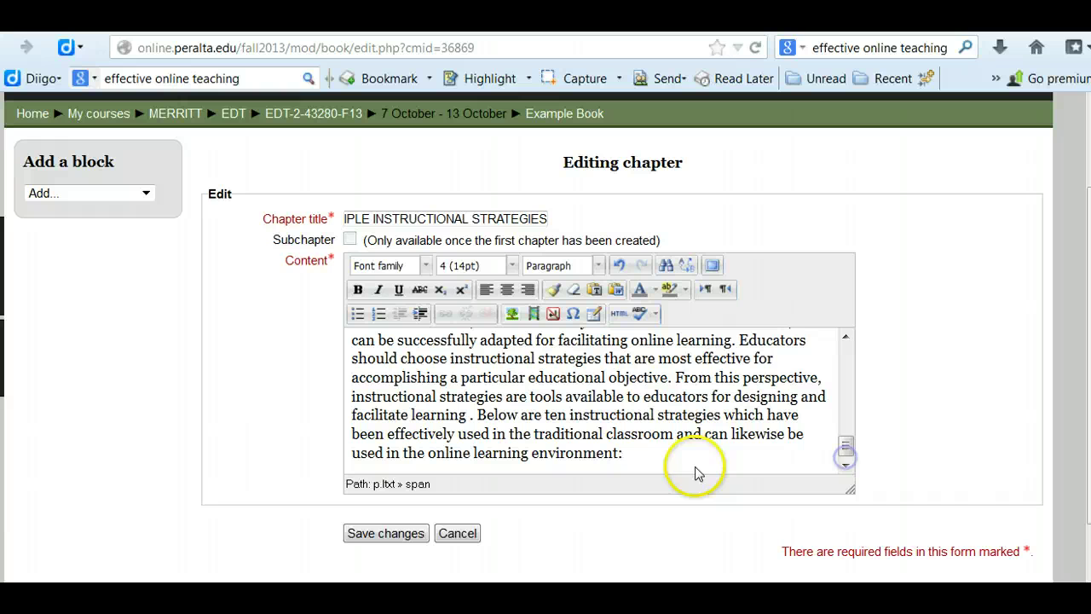
pyautogui.click(668, 456)
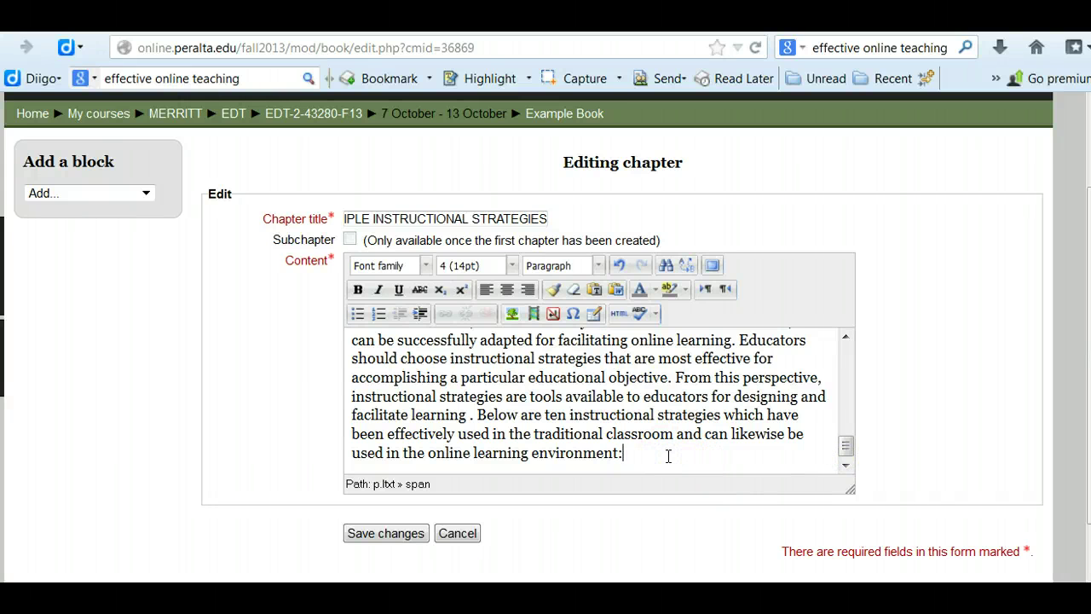
pyautogui.press('Return')
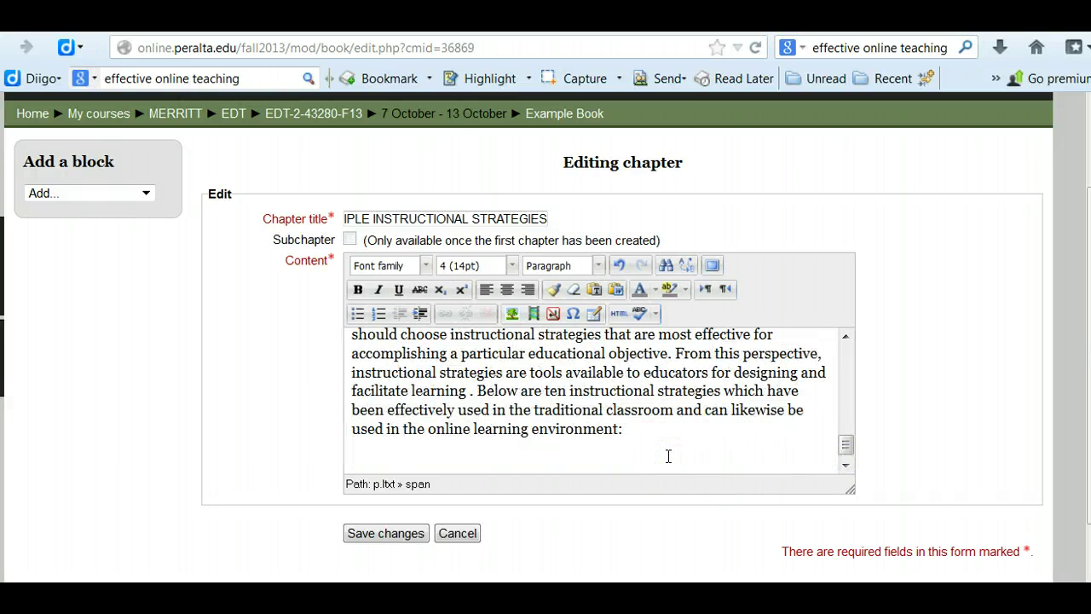
pyautogui.click(472, 38)
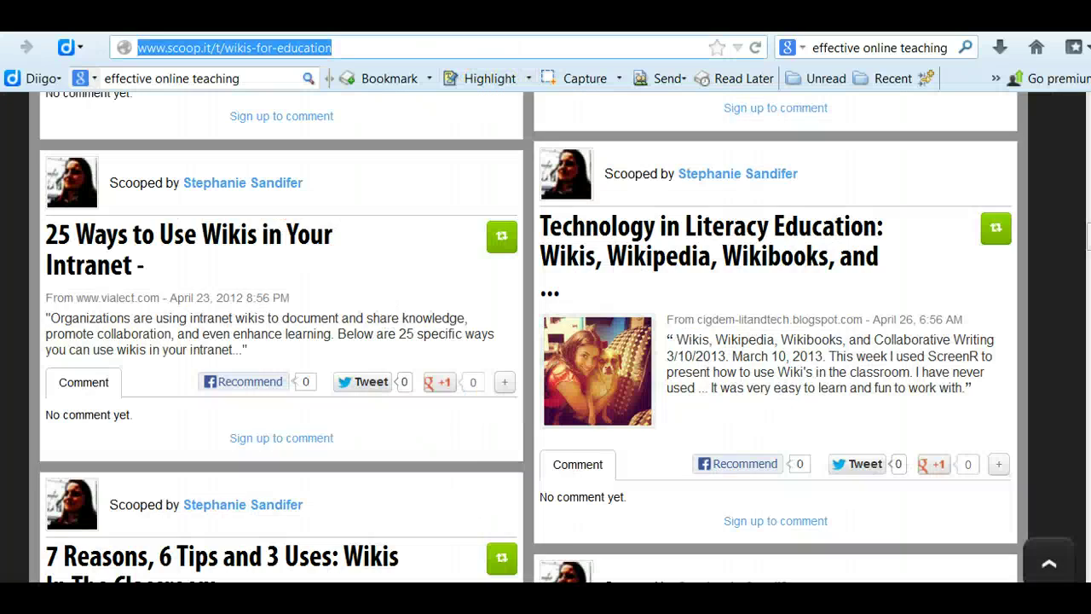
pyautogui.click(528, 37)
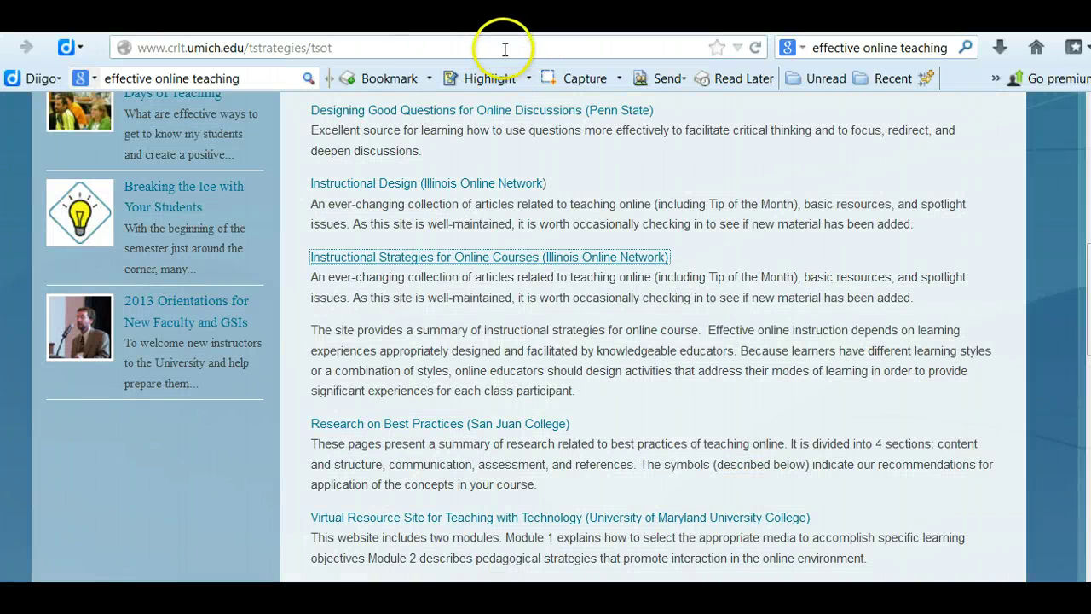
pyautogui.click(416, 53)
pyautogui.rightClick(293, 55)
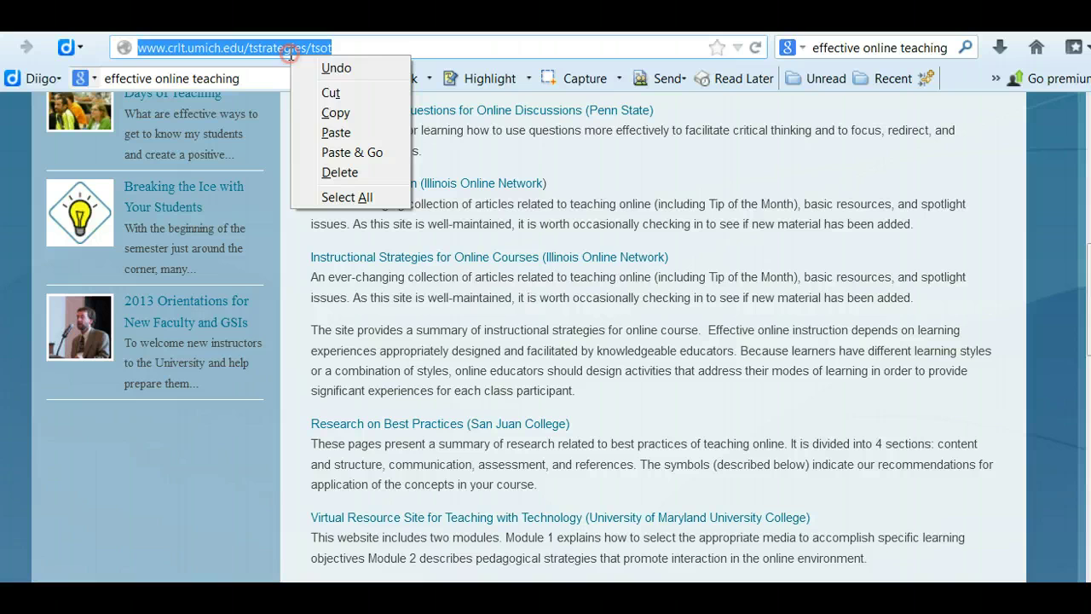
pyautogui.click(335, 112)
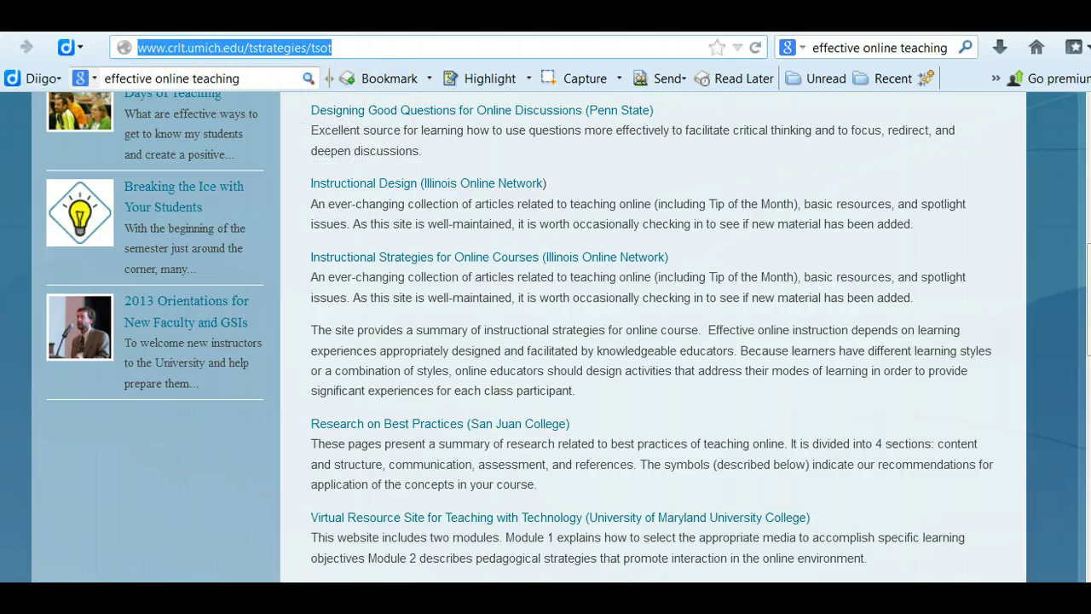
pyautogui.hotkey('ctrl', 'Tab')
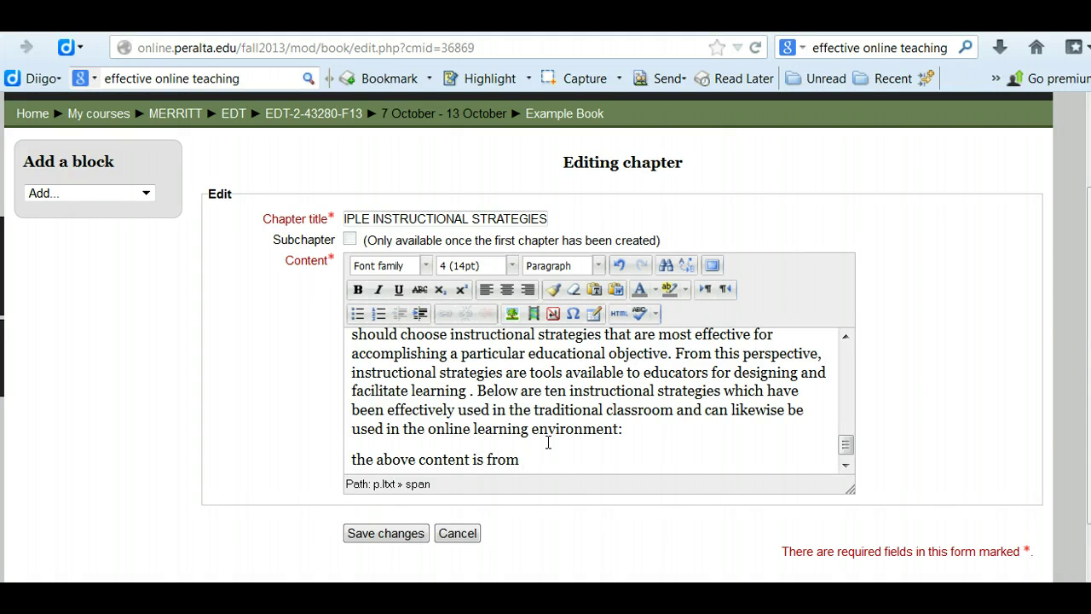
pyautogui.hotkey('ctrl', 'v')
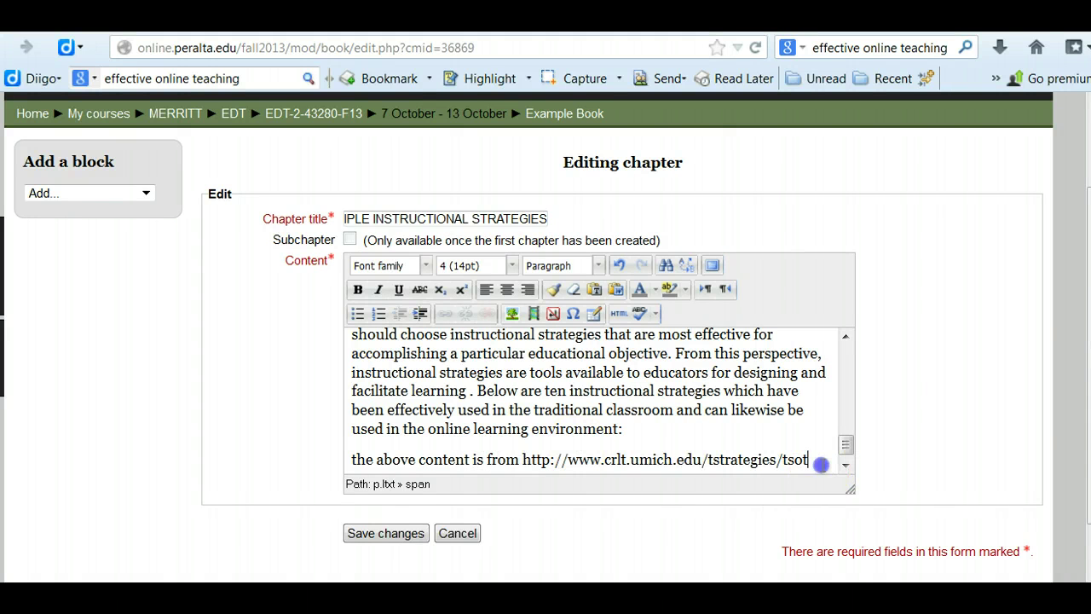
pyautogui.moveTo(811, 459); pyautogui.dragTo(569, 459)
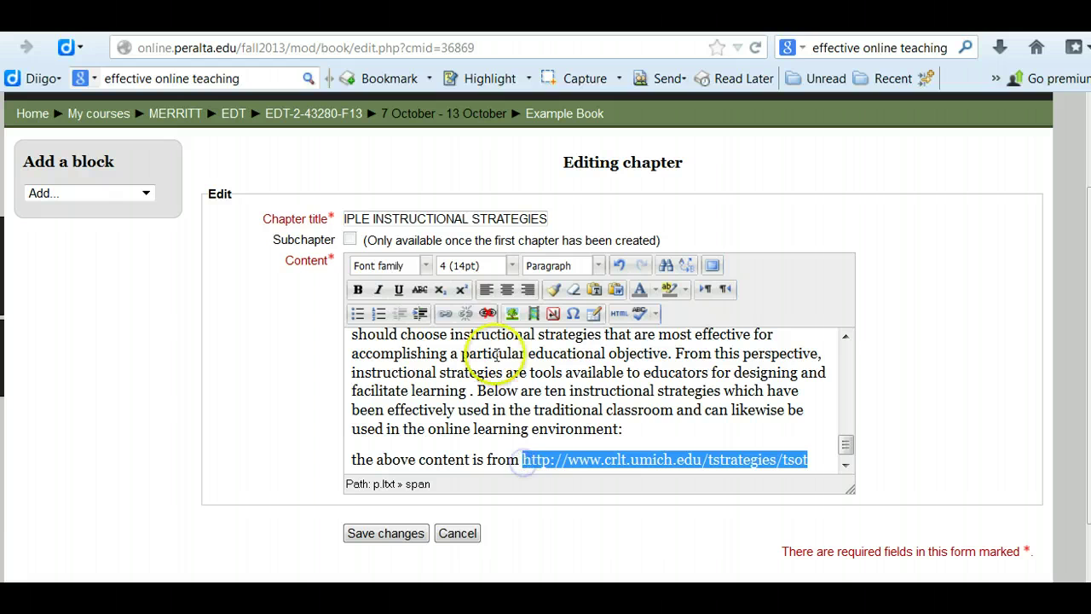
pyautogui.click(444, 314)
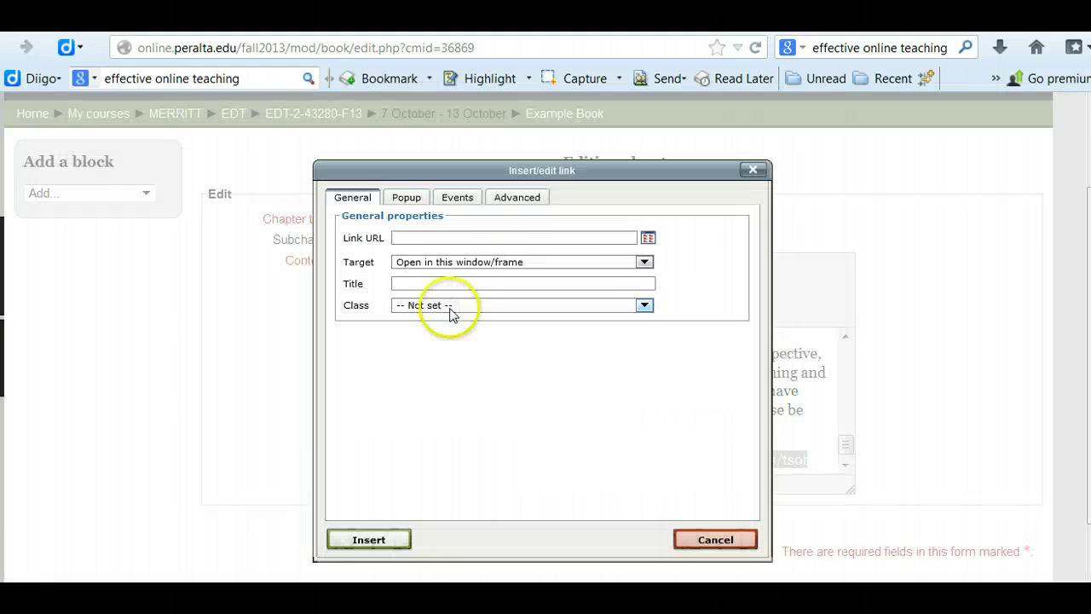
pyautogui.rightClick(444, 238)
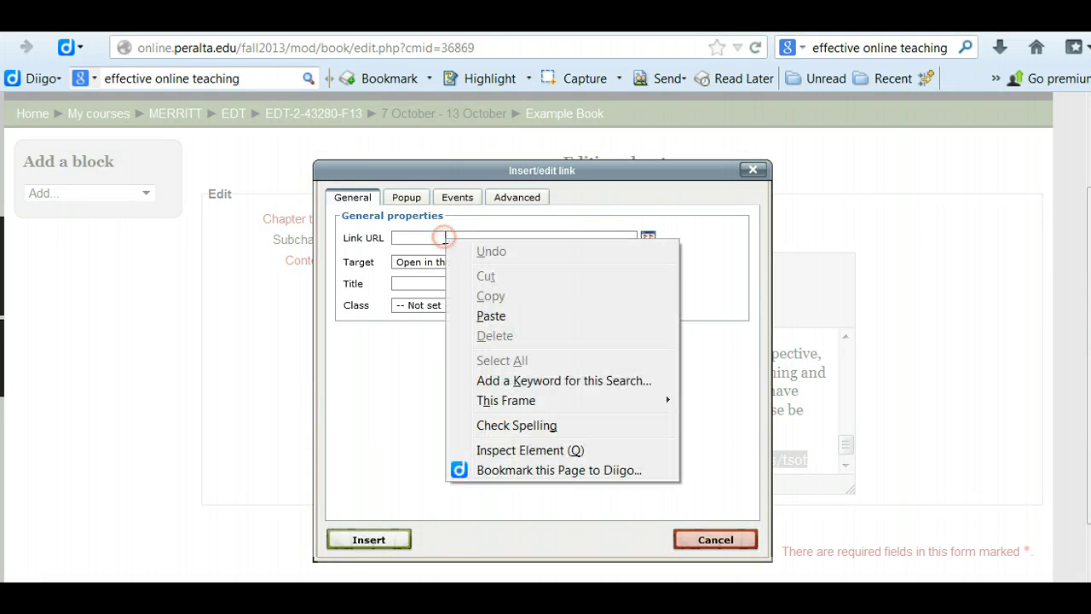
pyautogui.click(493, 315)
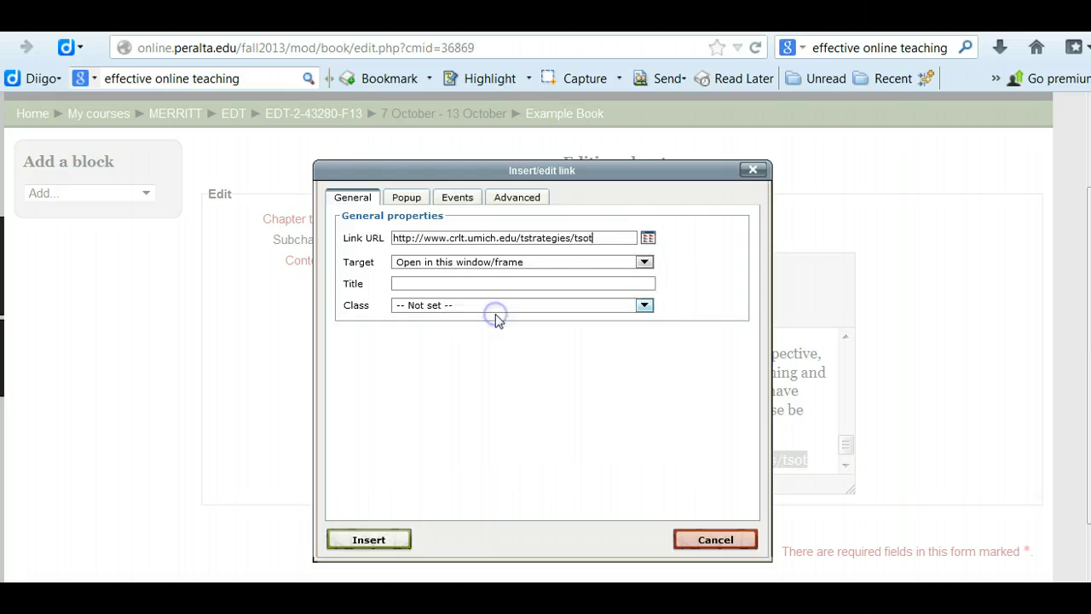
pyautogui.click(388, 540)
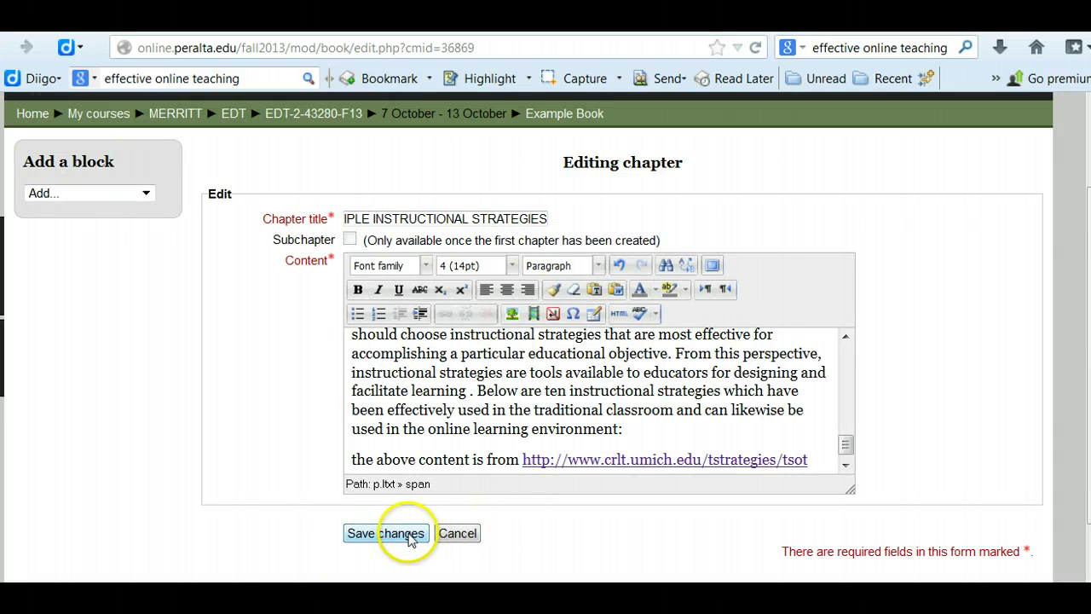
# Step: Save the first chapter and add a new chapter after it
pyautogui.click(410, 537)
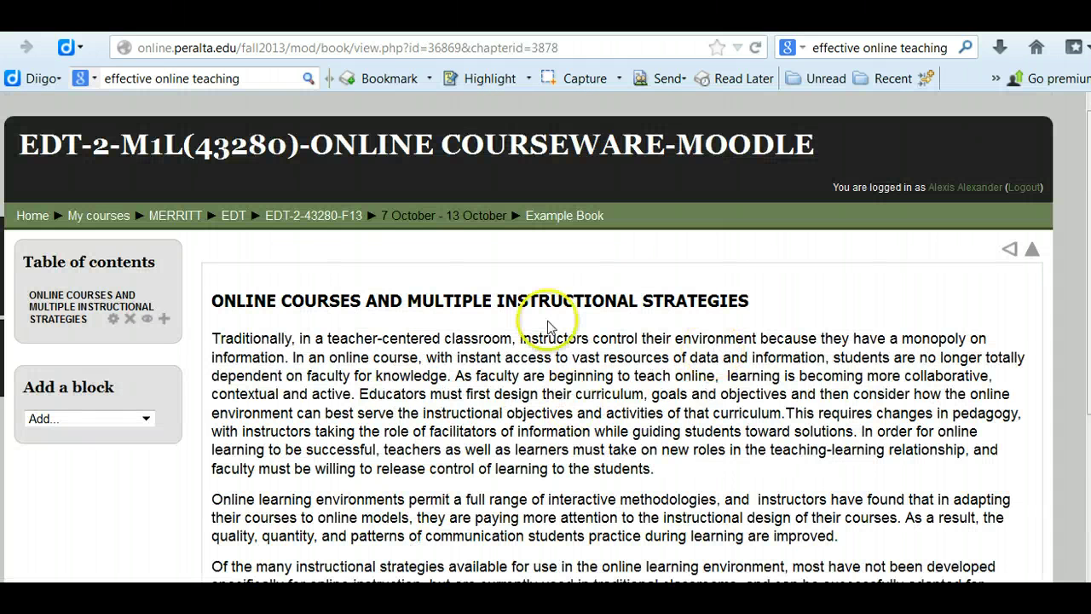
pyautogui.click(164, 320)
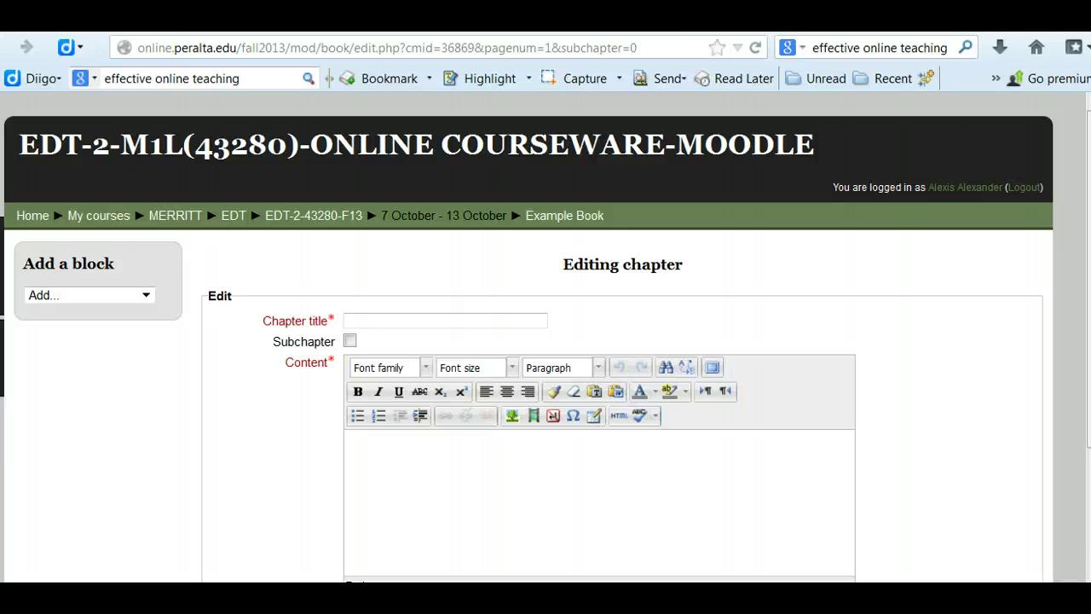
pyautogui.click(951, 582)
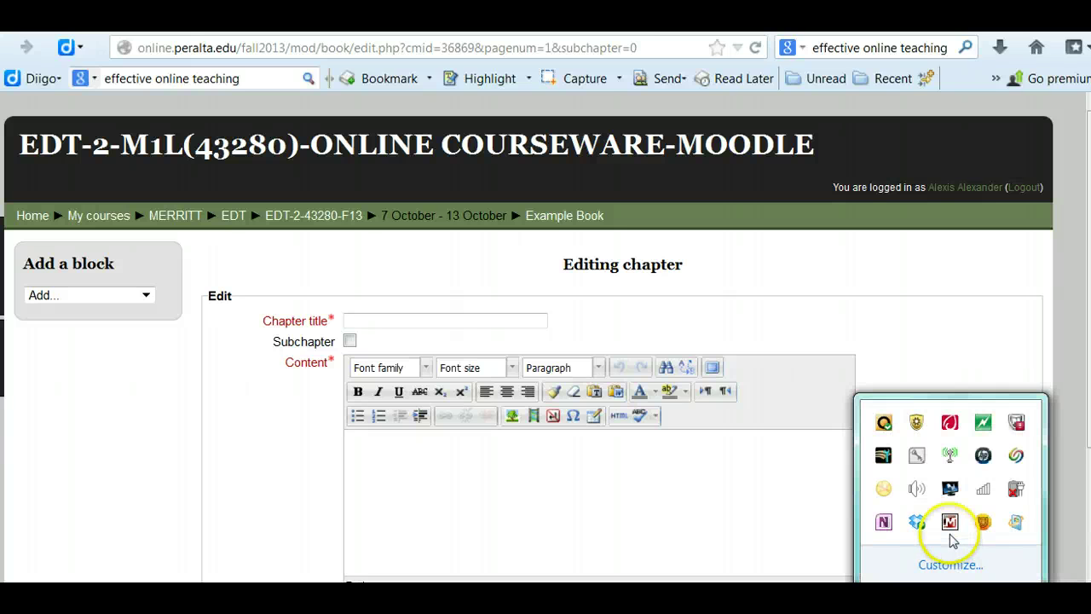
pyautogui.click(917, 494)
pyautogui.moveTo(901, 244); pyautogui.dragTo(906, 231)
pyautogui.click(1004, 296)
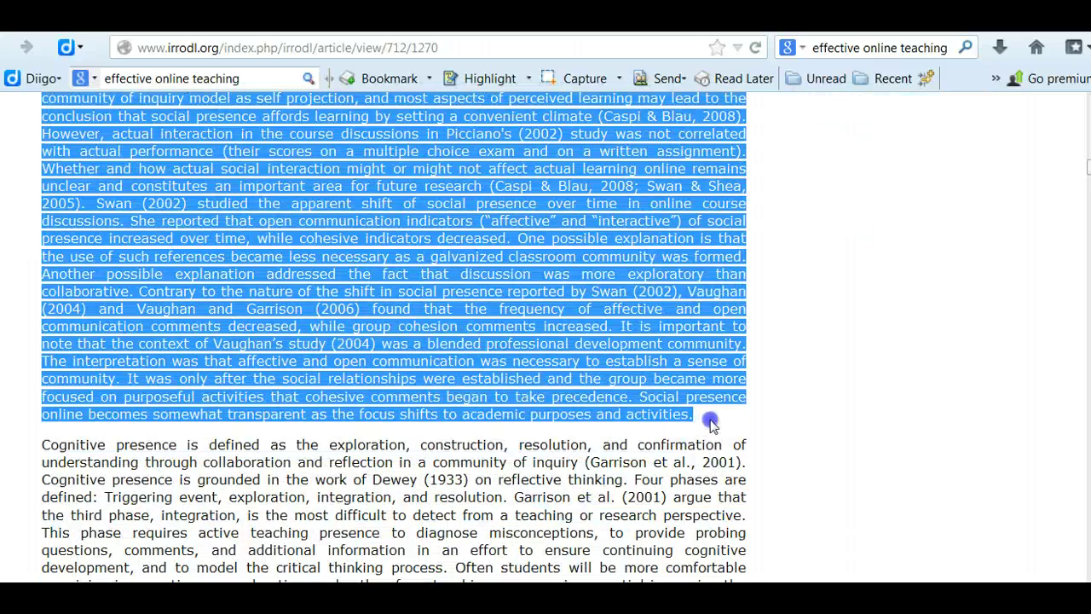
# Step: Copy the selected Community of Inquiry Model section from the irrodl.org article and paste it into the new chapter's content
pyautogui.rightClick(497, 277)
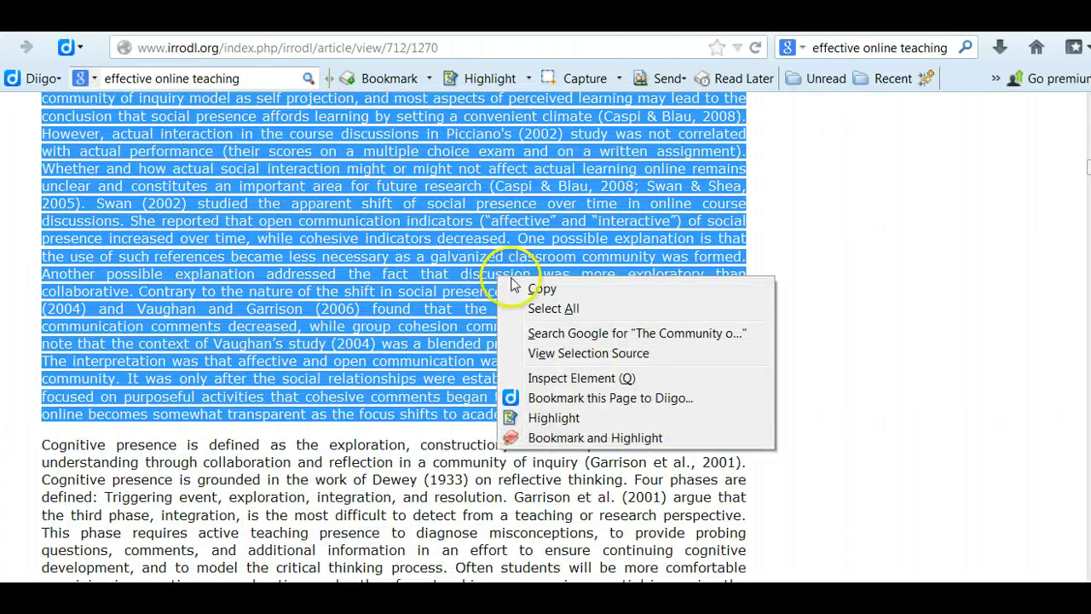
pyautogui.click(537, 290)
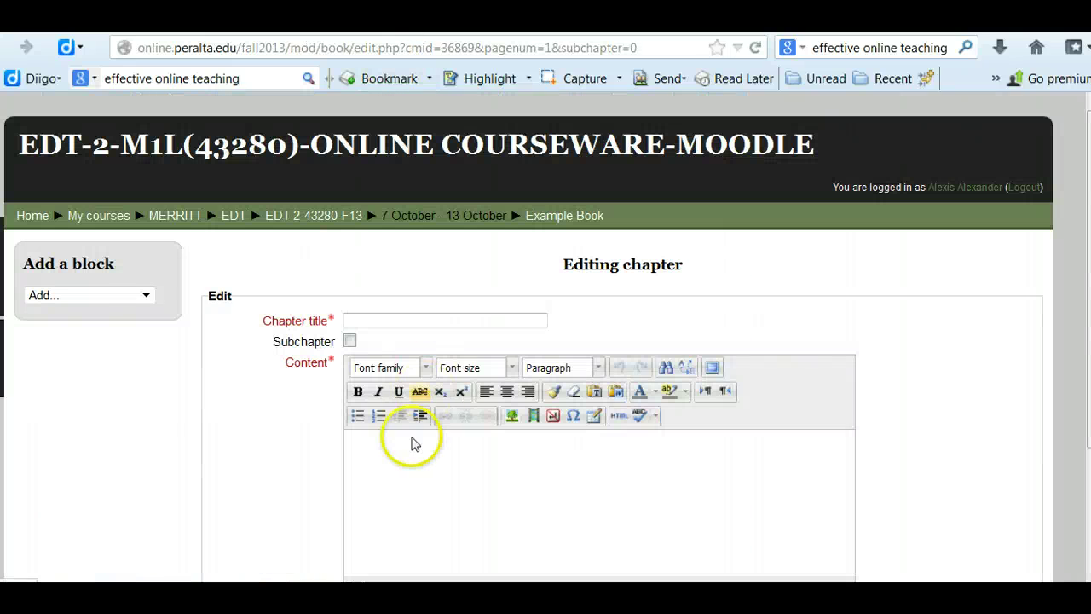
pyautogui.click(400, 461)
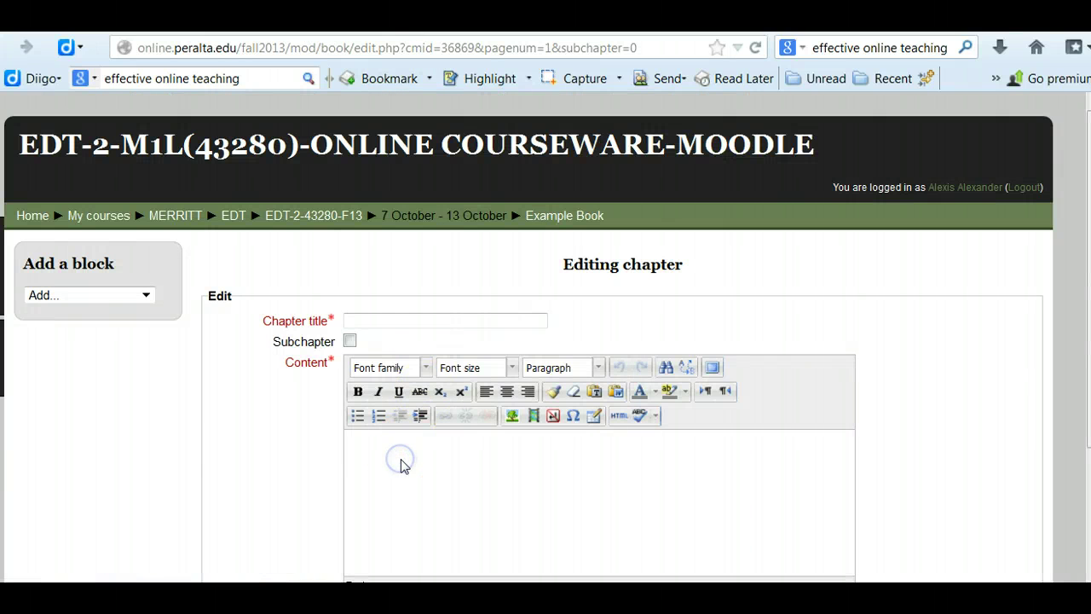
pyautogui.hotkey('ctrl', 'v')
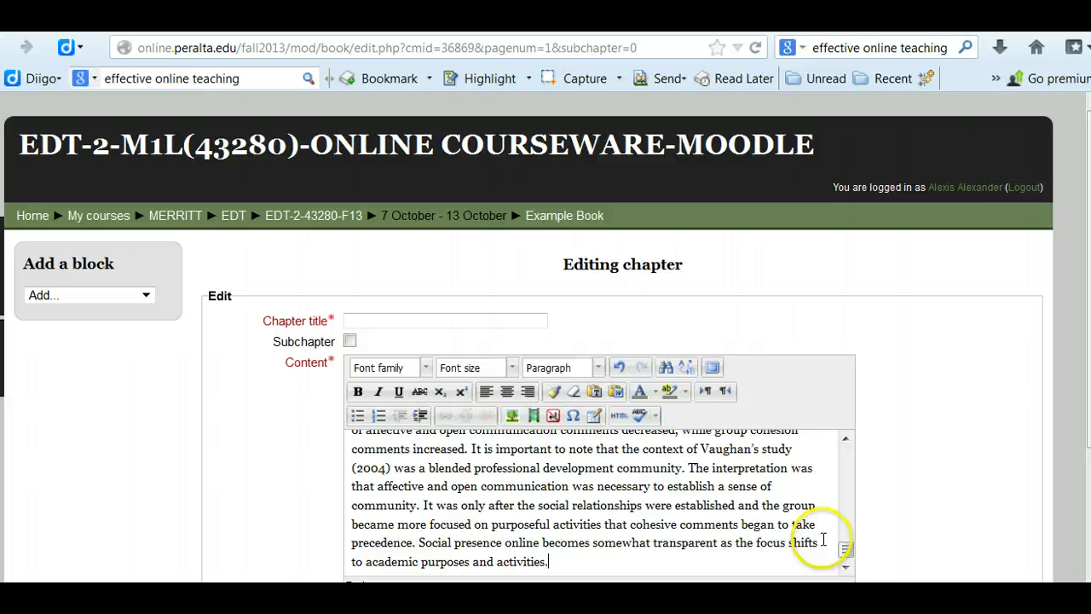
# Step: Move the heading "The Community of Inquiry Model" from the content into the chapter title and remove the leftover blank line
pyautogui.moveTo(846, 554); pyautogui.dragTo(847, 343)
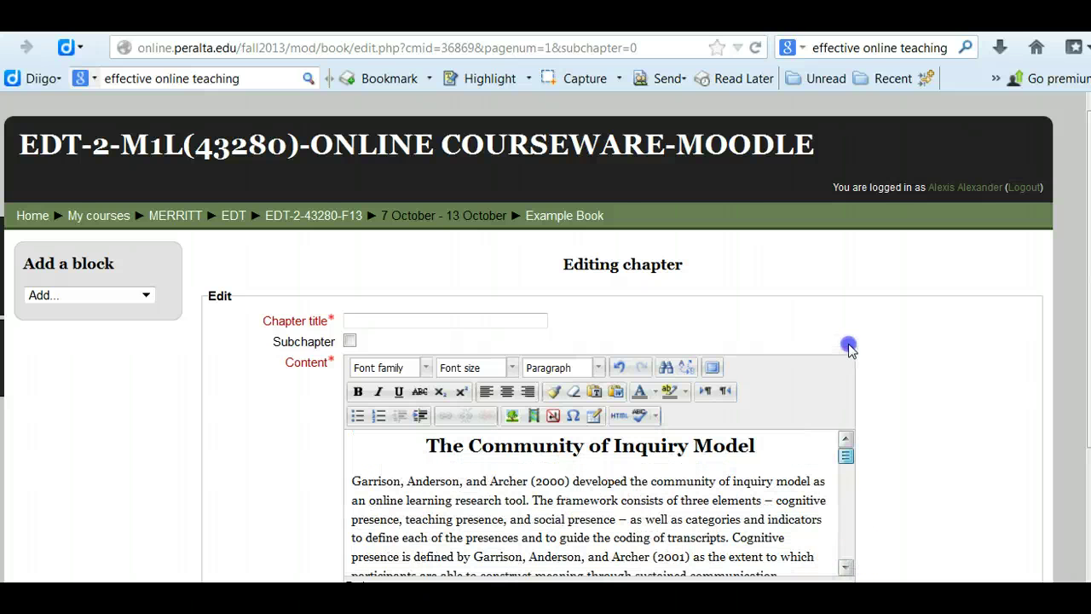
pyautogui.click(772, 444)
pyautogui.moveTo(771, 444); pyautogui.dragTo(432, 322)
pyautogui.click(432, 445)
pyautogui.press('Delete')
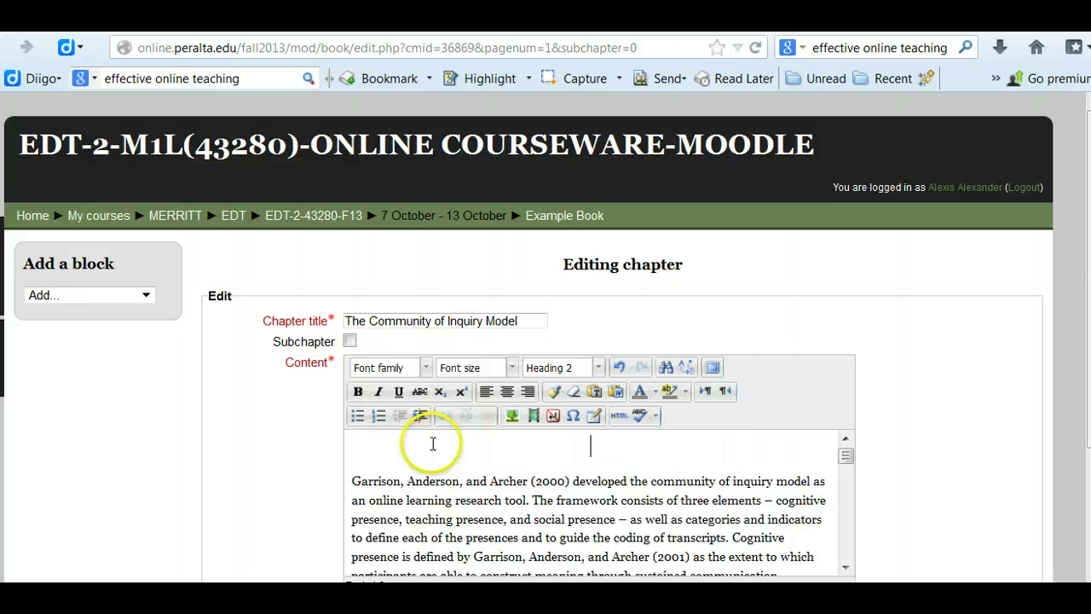
pyautogui.press('Delete')
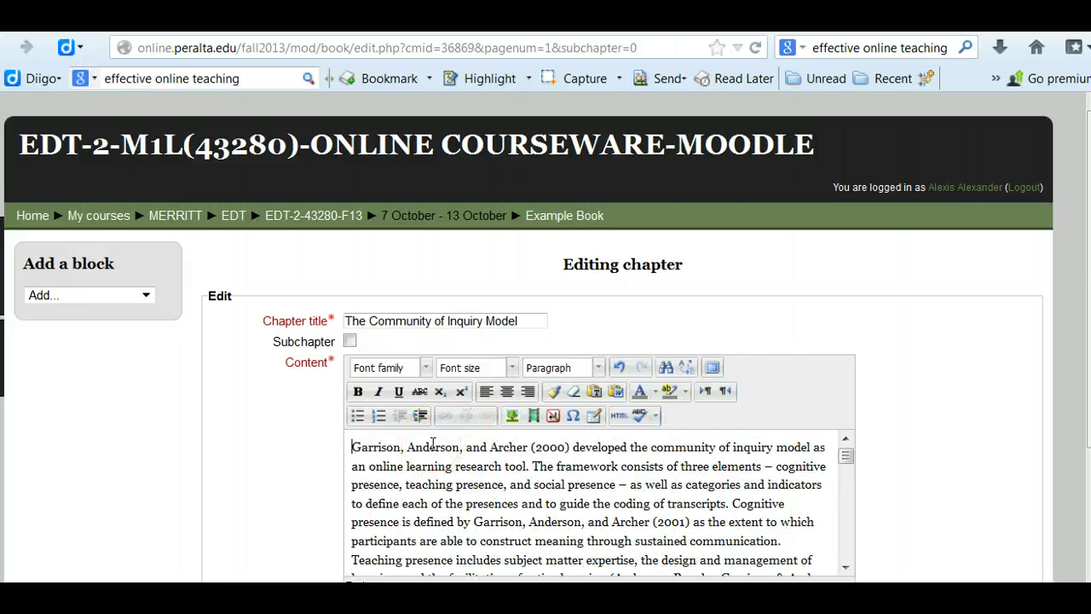
# Step: Set the font size of all the Community of Inquiry chapter text to 4 (14pt)
pyautogui.hotkey('ctrl', 'a')
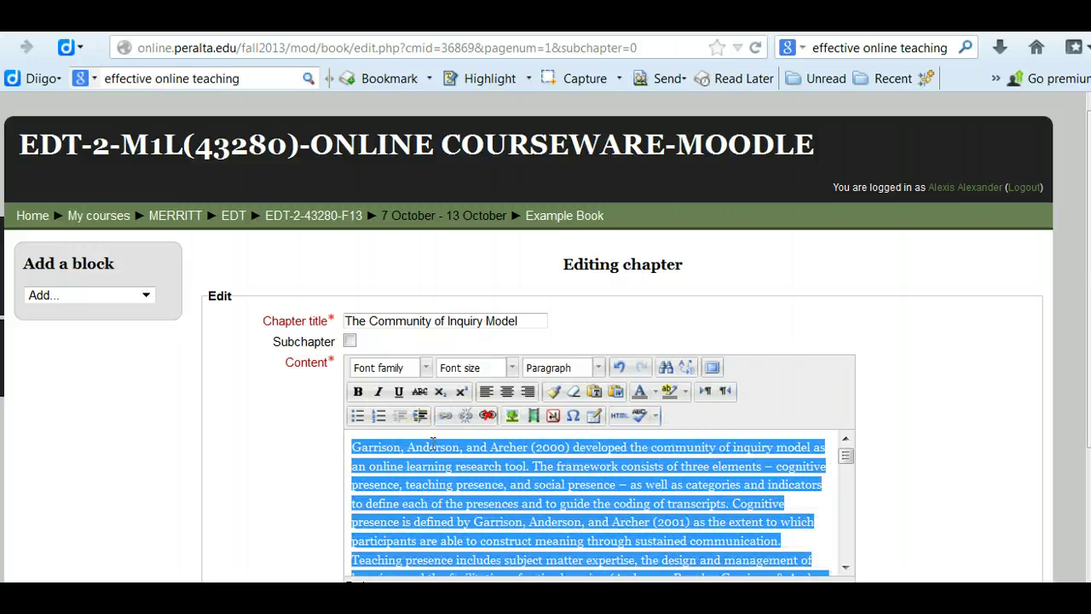
pyautogui.click(512, 368)
pyautogui.click(474, 469)
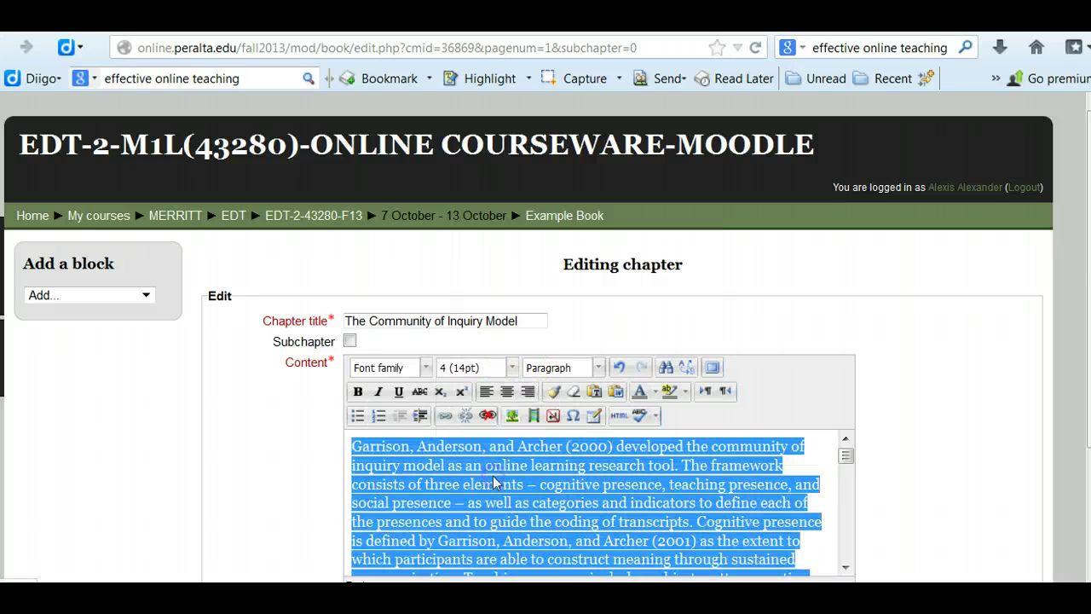
pyautogui.click(547, 488)
pyautogui.moveTo(846, 455); pyautogui.dragTo(840, 577)
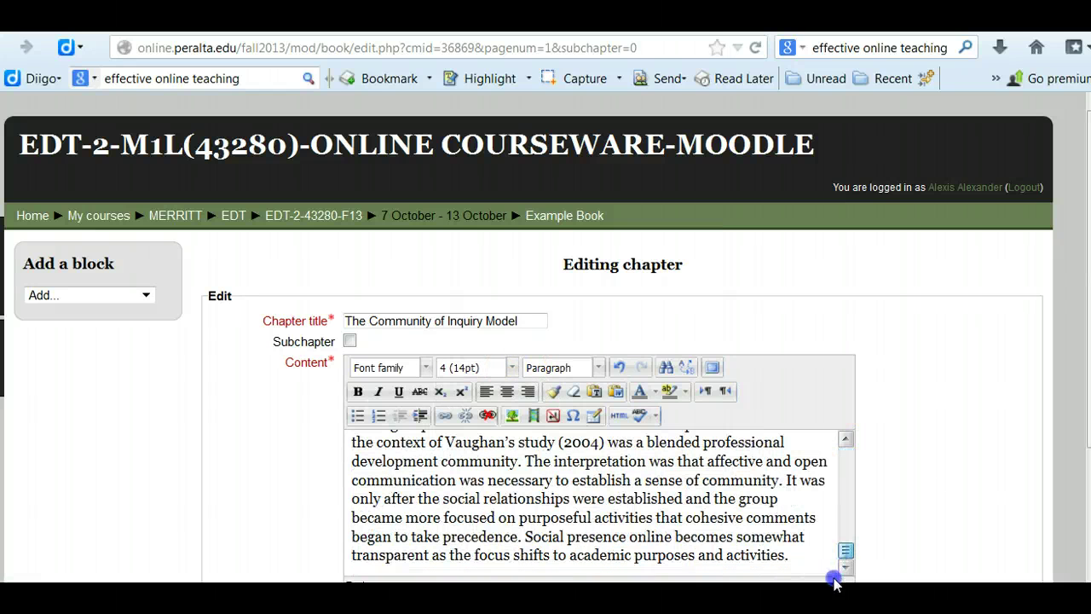
pyautogui.click(808, 559)
pyautogui.press('Return')
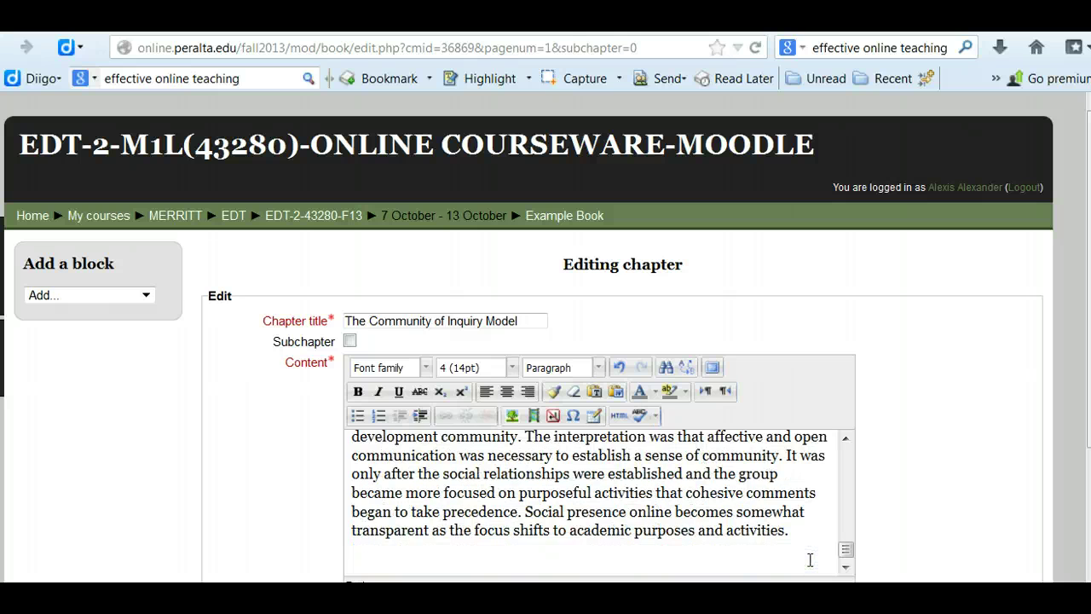
pyautogui.click(670, 25)
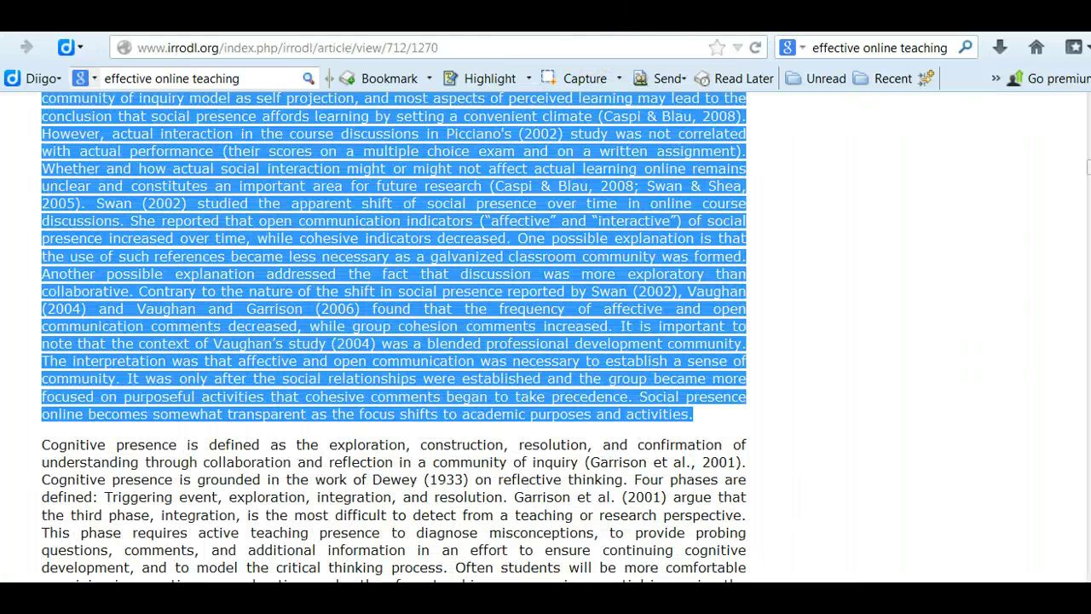
pyautogui.click(512, 49)
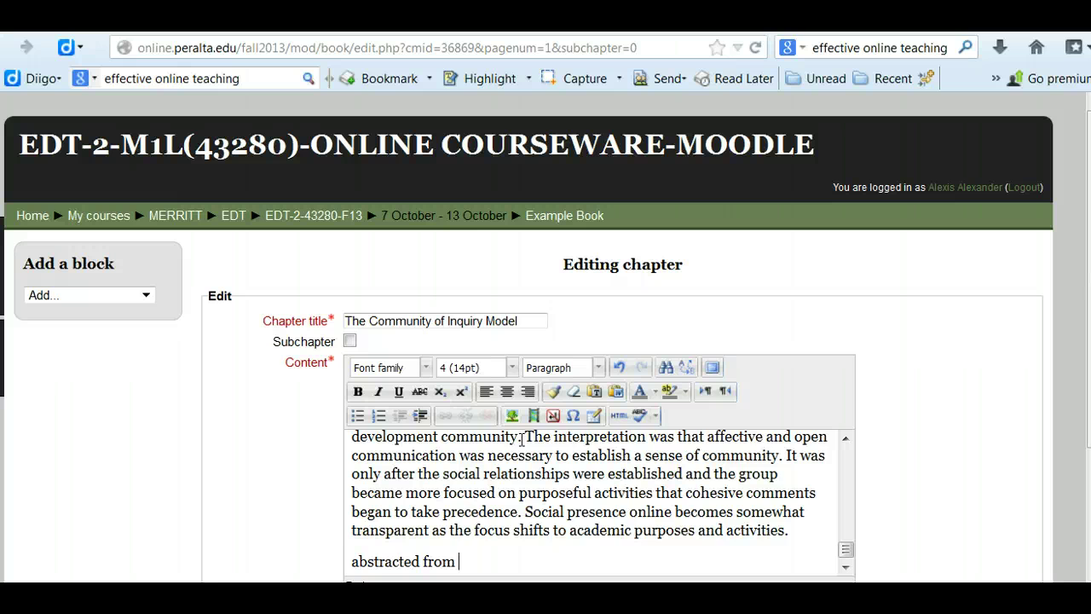
pyautogui.hotkey('ctrl', 'v')
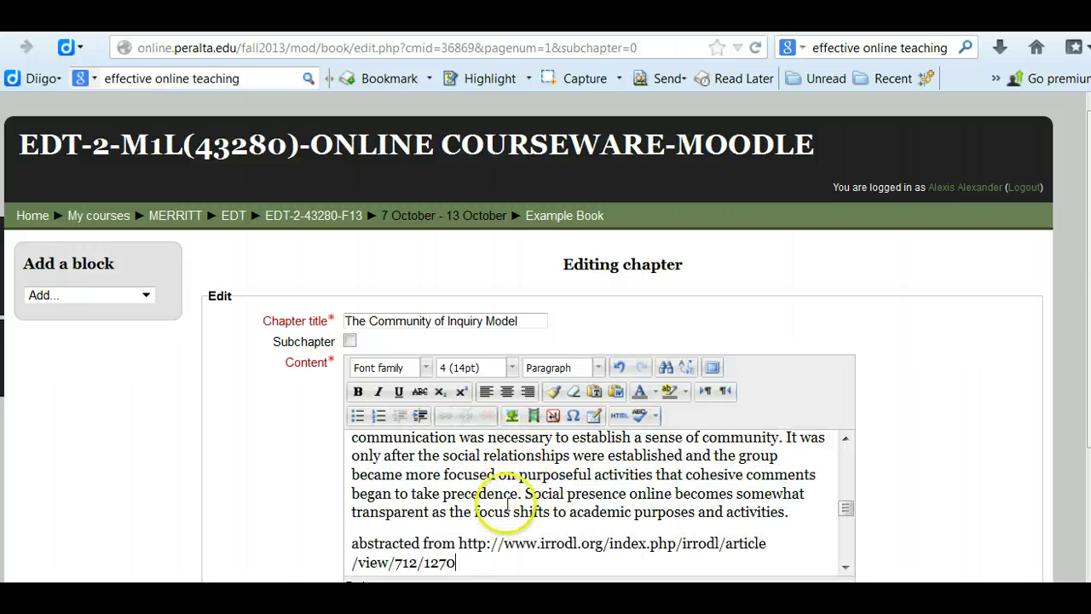
pyautogui.moveTo(459, 543); pyautogui.dragTo(460, 559)
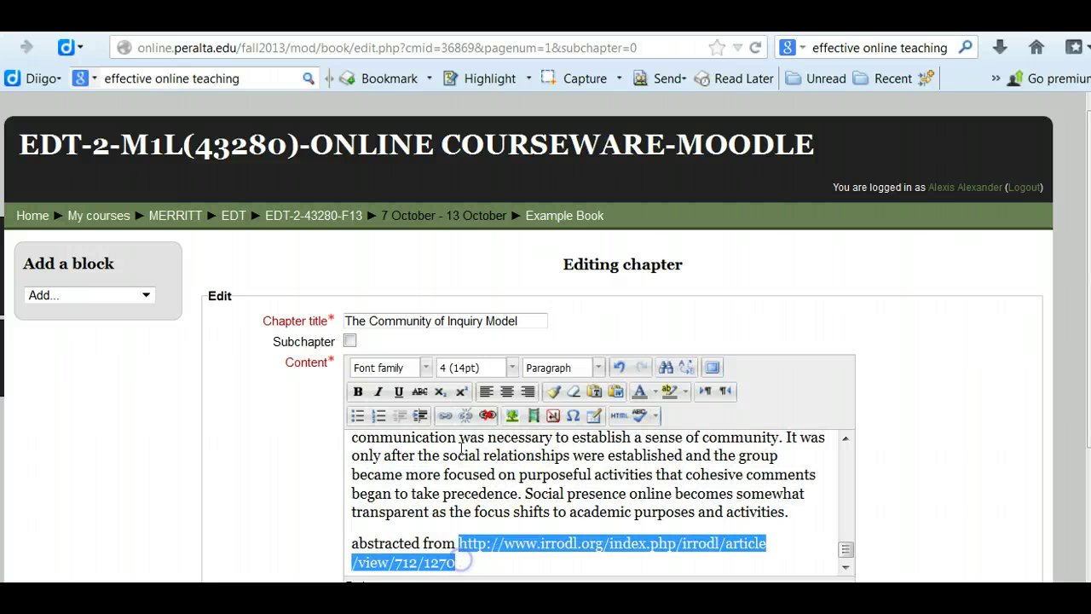
pyautogui.click(444, 415)
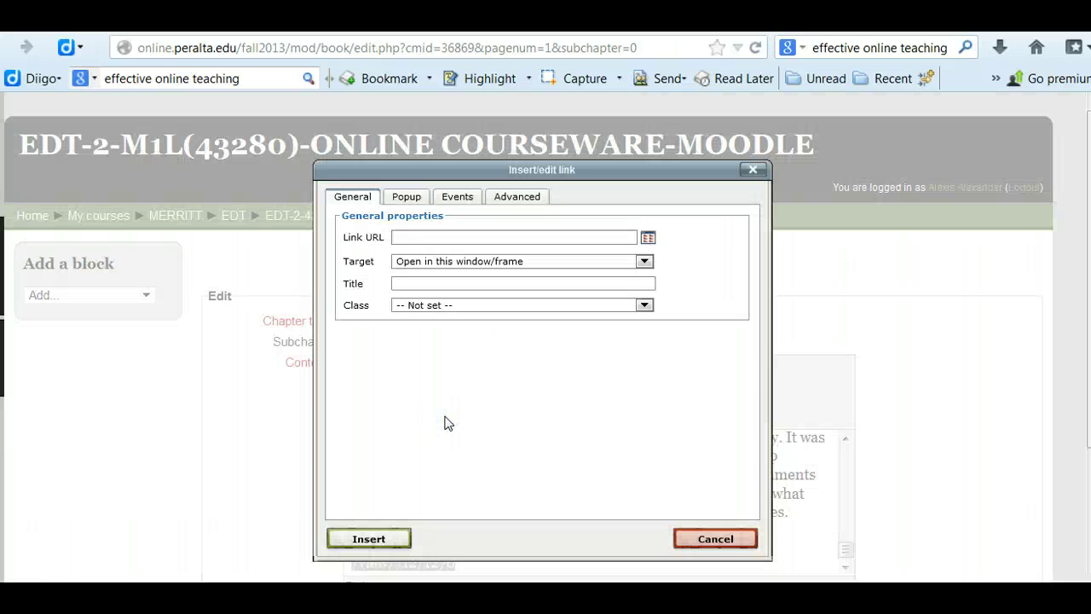
pyautogui.hotkey('ctrl', 'v')
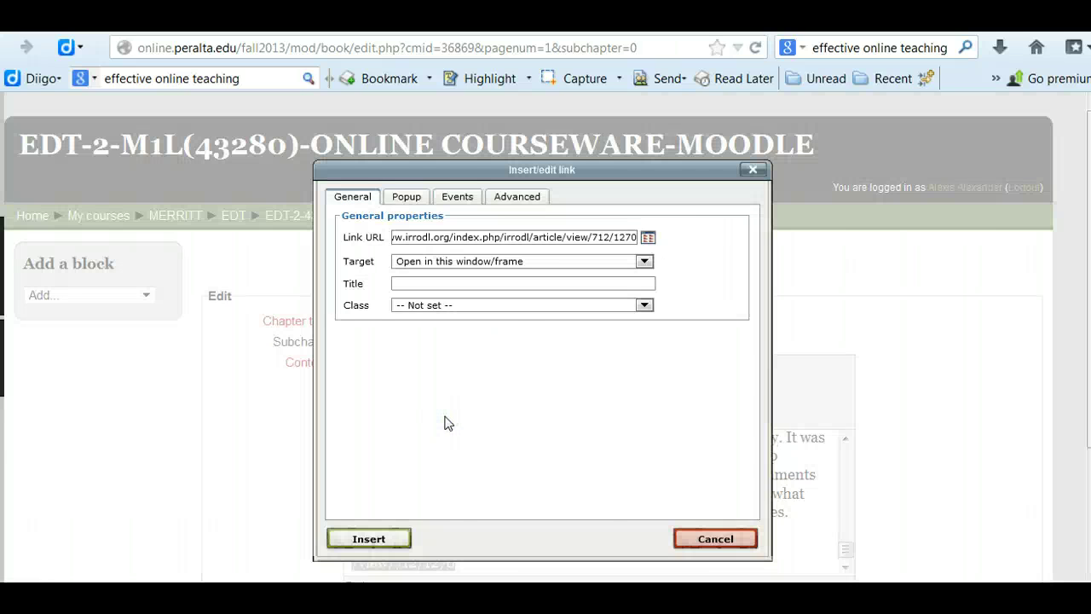
pyautogui.click(388, 537)
pyautogui.scroll(-3, 1088, 341)
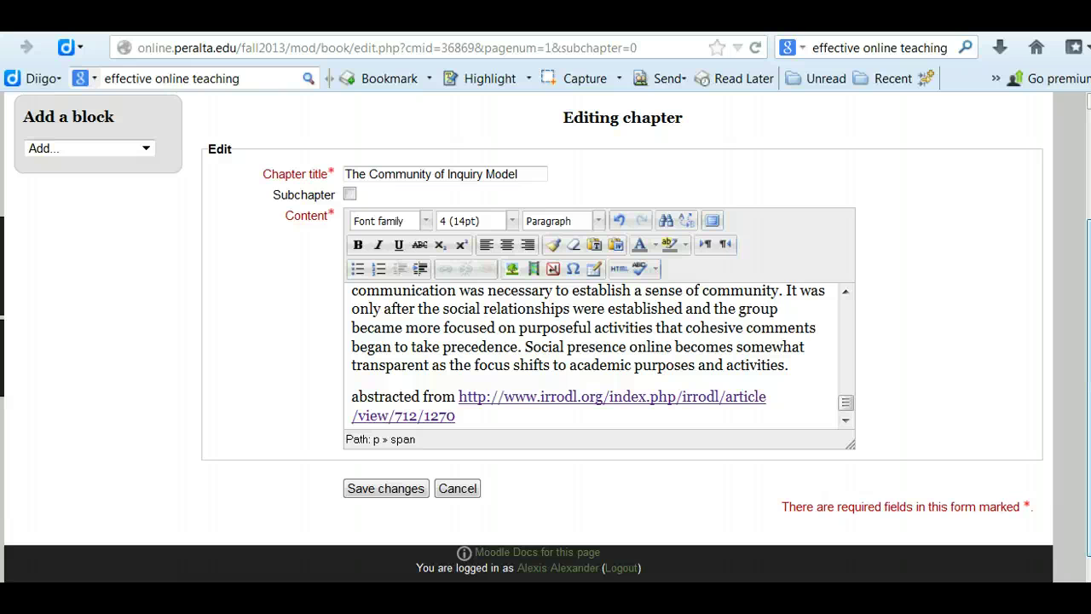
pyautogui.click(414, 487)
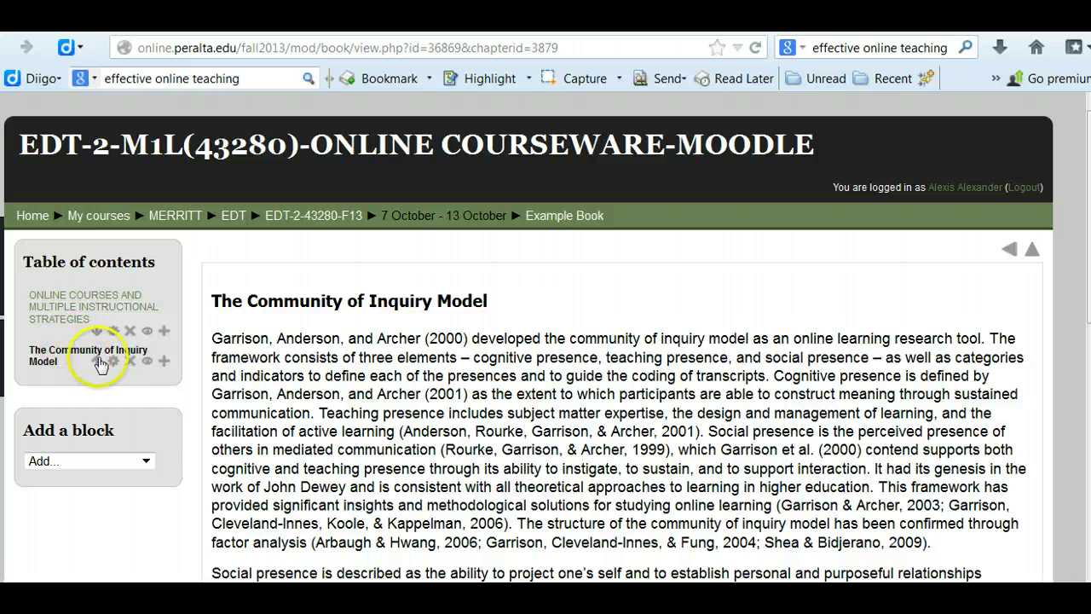
# Step: Add a chapter after The Community of Inquiry Model and copy the vcu.edu page's 7 Principles text, from its heading through "transition your course online?"
pyautogui.click(164, 364)
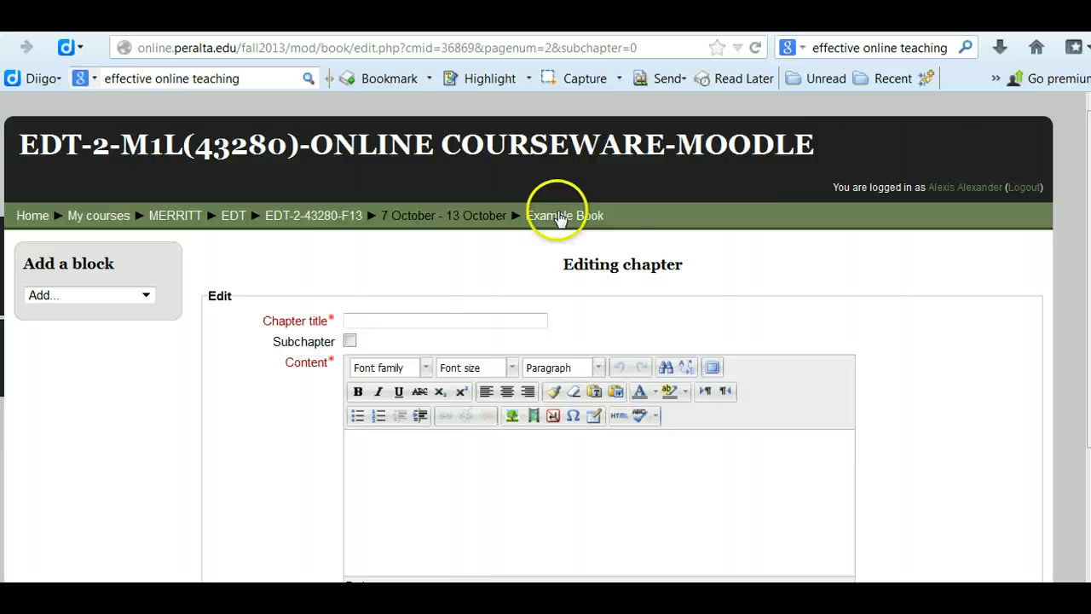
pyautogui.click(904, 26)
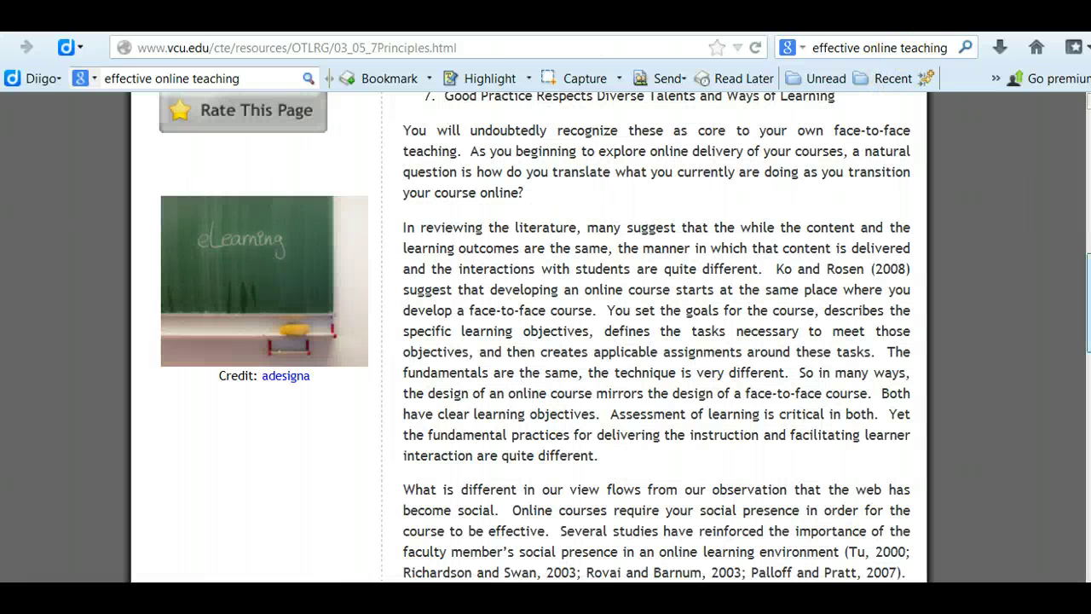
pyautogui.scroll(5, 545, 341)
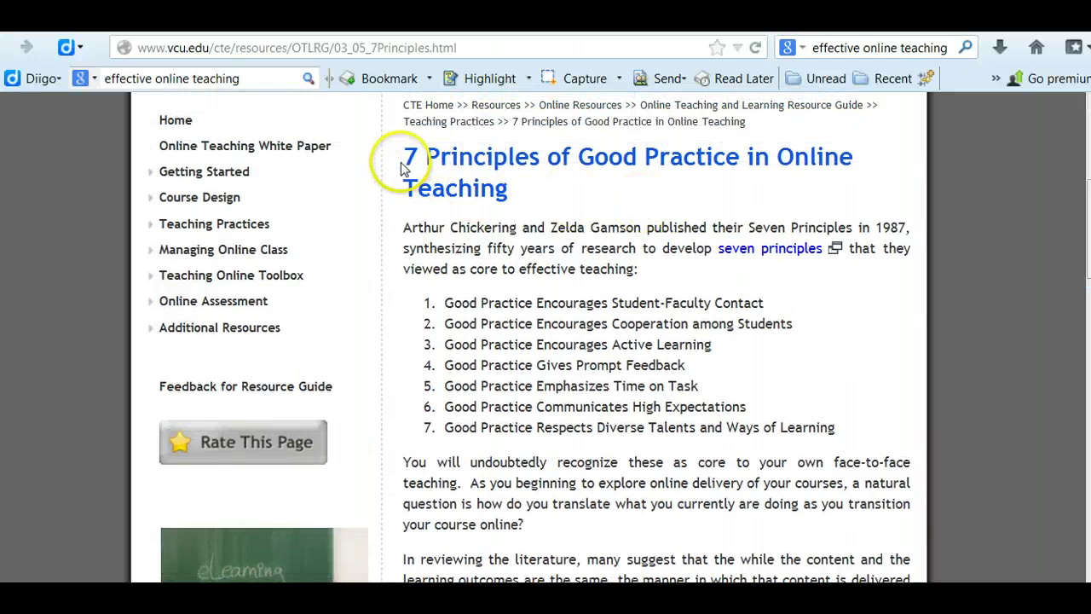
pyautogui.moveTo(401, 158); pyautogui.dragTo(546, 532)
pyautogui.rightClick(546, 485)
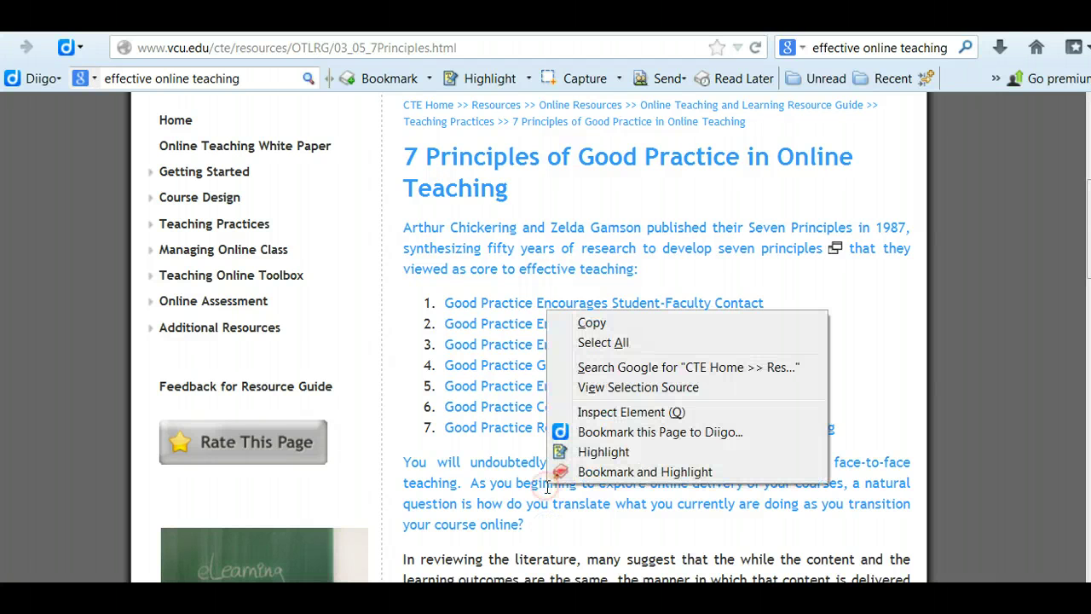
pyautogui.click(607, 323)
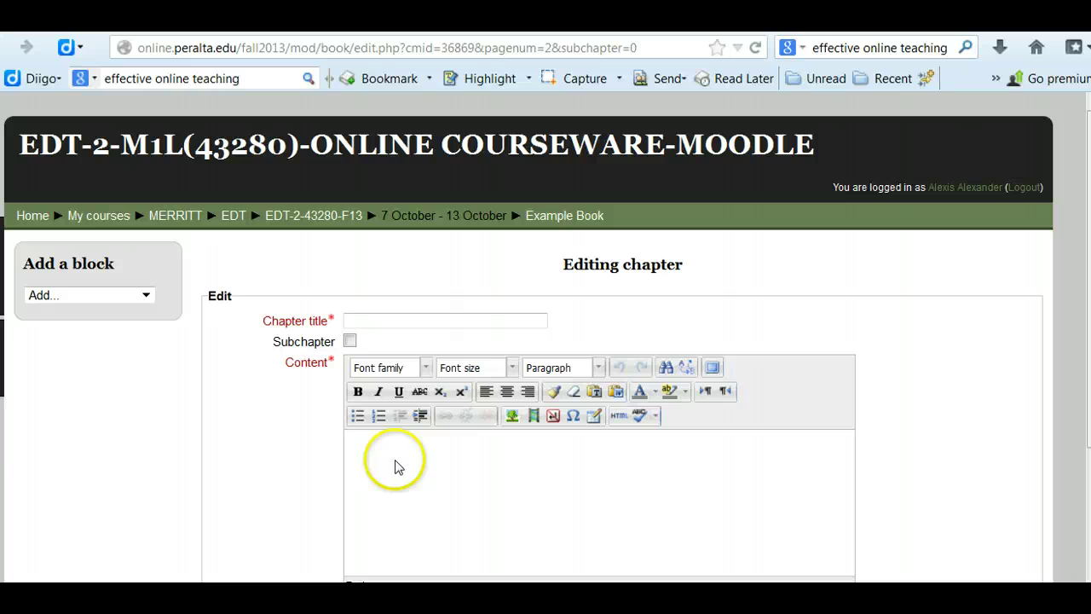
# Step: Paste the copied 7 Principles text into the new chapter's content and set all of it to font size 4 (14pt)
pyautogui.click(395, 463)
pyautogui.rightClick(394, 463)
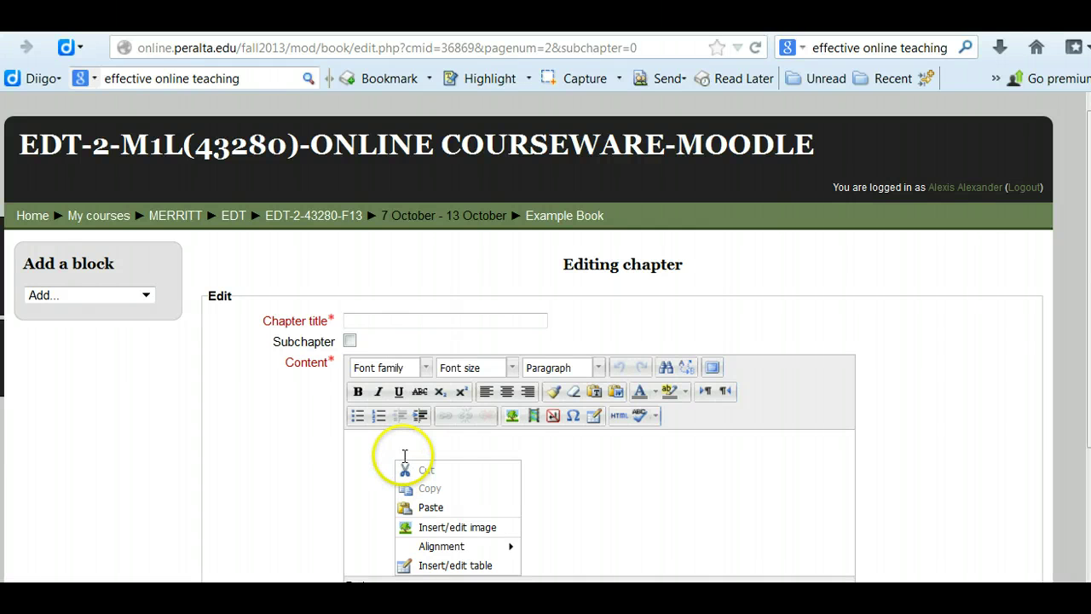
pyautogui.click(372, 440)
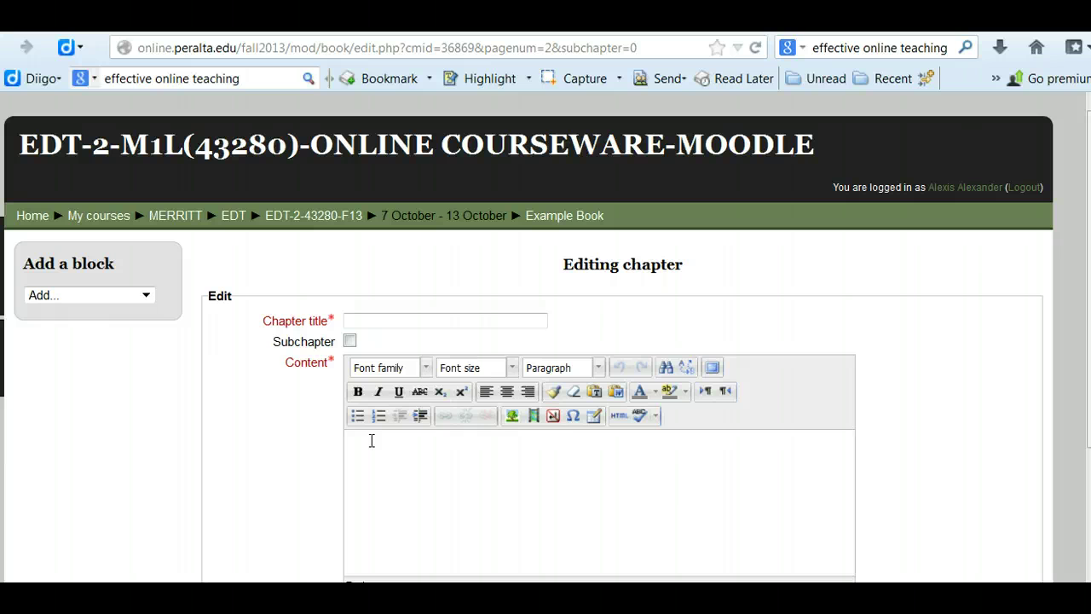
pyautogui.hotkey('ctrl', 'v')
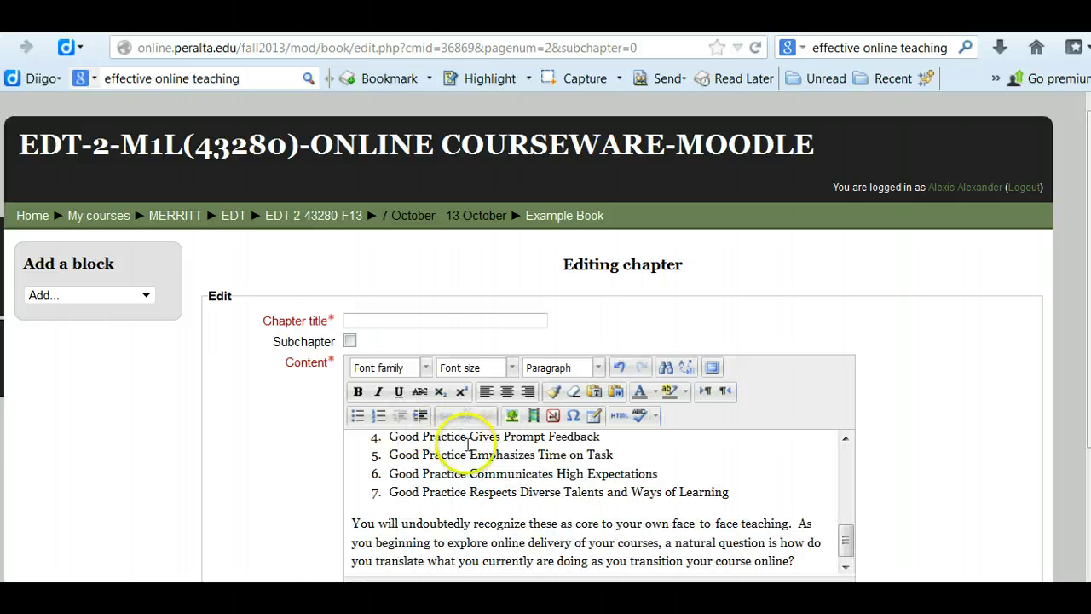
pyautogui.hotkey('ctrl', 'a')
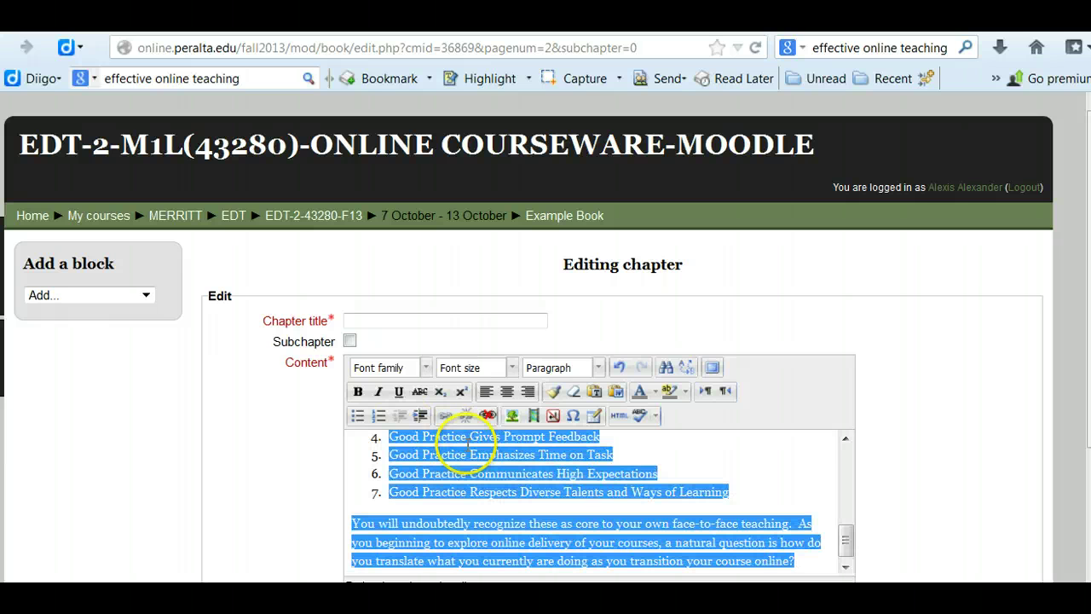
pyautogui.click(511, 368)
pyautogui.click(490, 469)
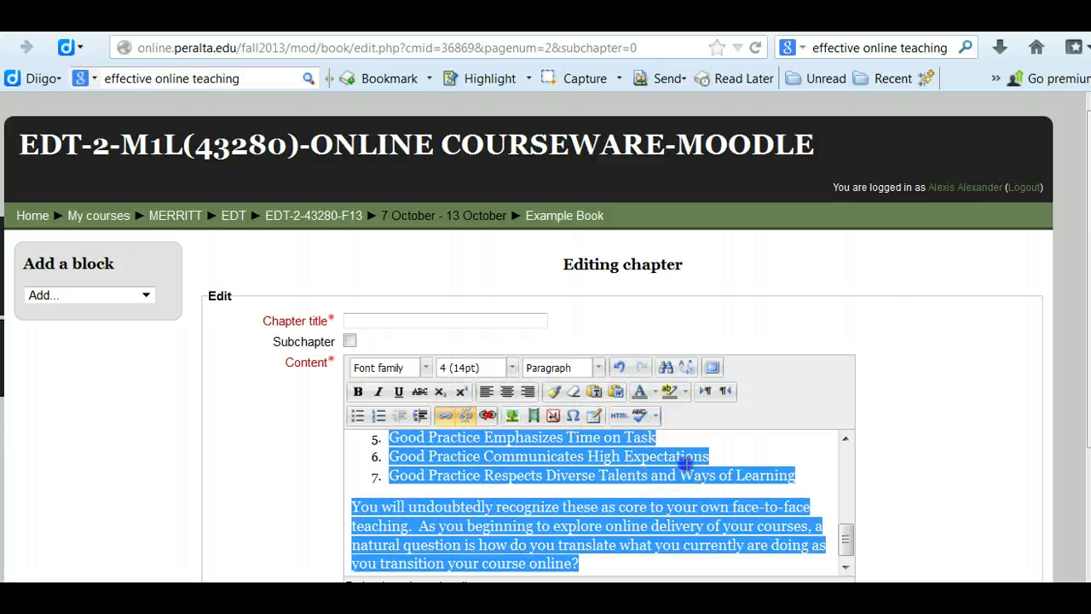
pyautogui.click(823, 500)
# Step: Delete the breadcrumb text starting with "CTE Home" and its empty line from the beginning of the chapter content
pyautogui.moveTo(844, 539); pyautogui.dragTo(844, 439)
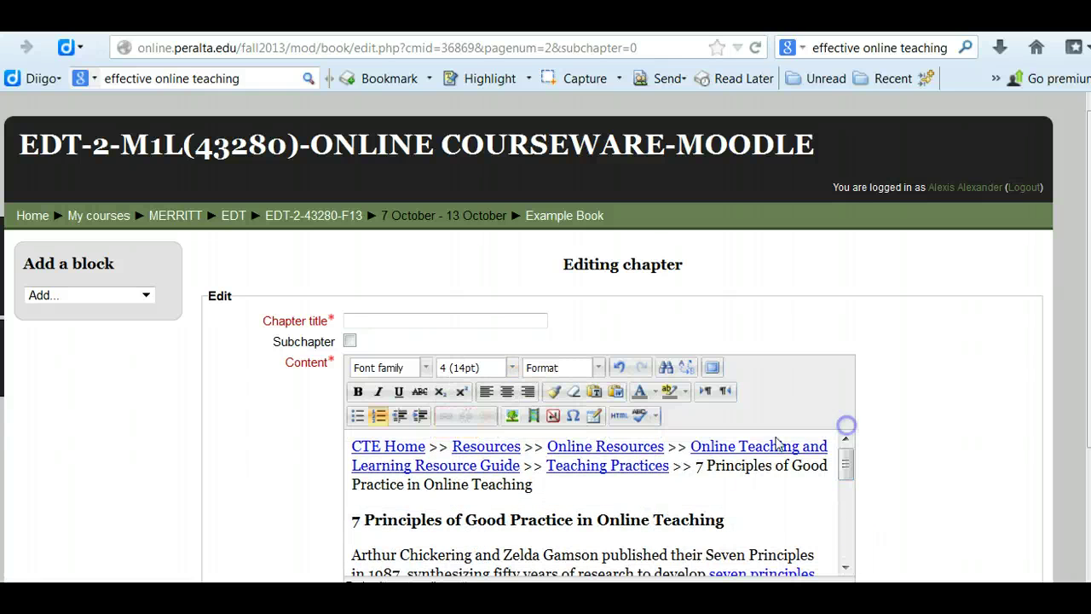
pyautogui.moveTo(545, 483); pyautogui.dragTo(324, 453)
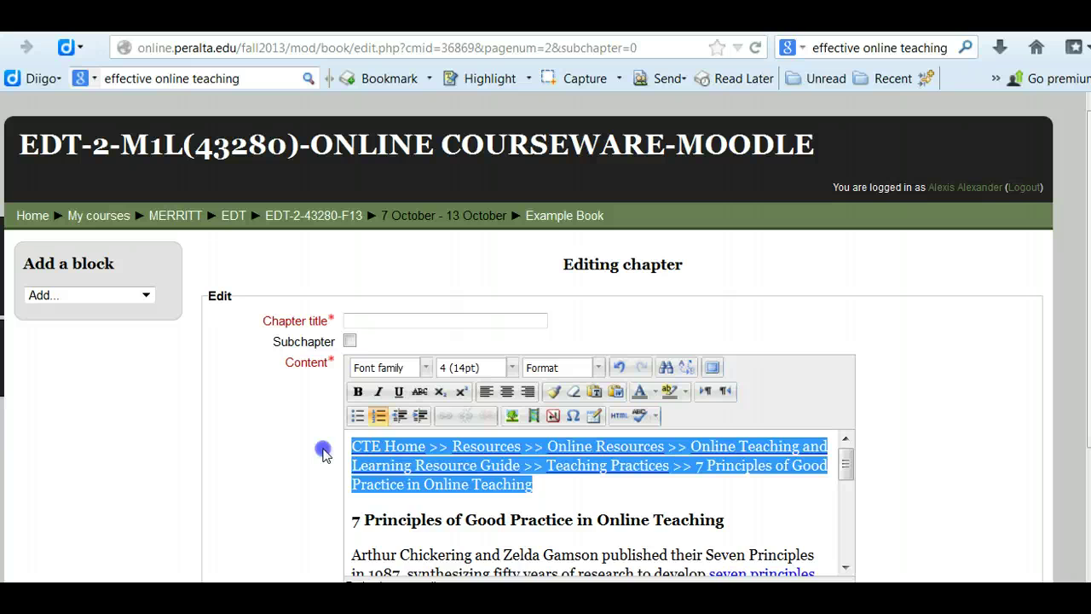
pyautogui.press('Delete')
pyautogui.press('Delete')
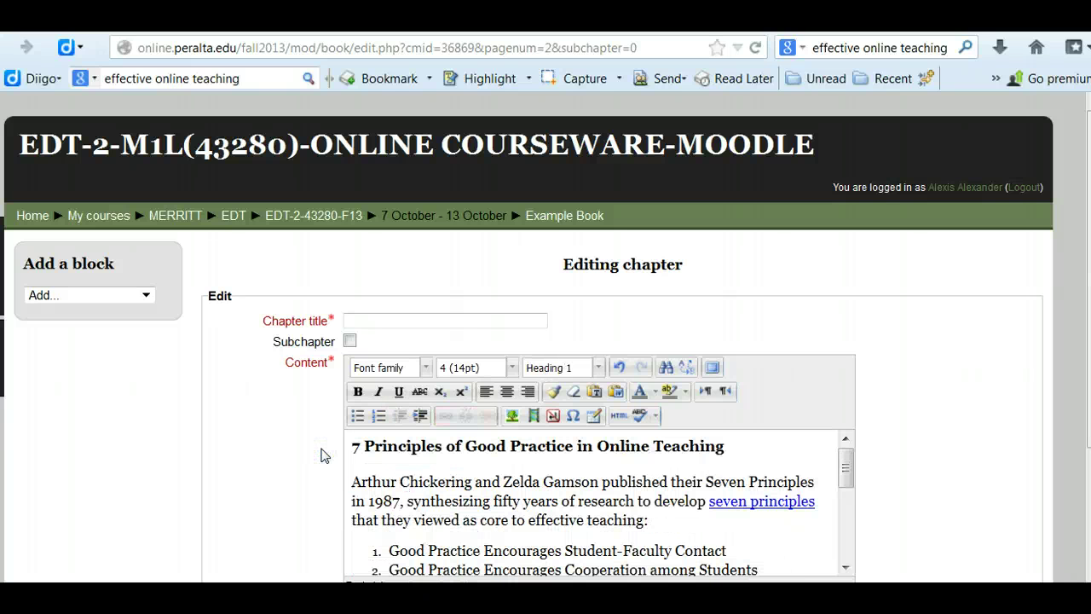
# Step: Move the heading "7 Principles of Good Practice in Online Teaching" from the content into the chapter title and remove the leftover blank line
pyautogui.moveTo(726, 446); pyautogui.dragTo(308, 468)
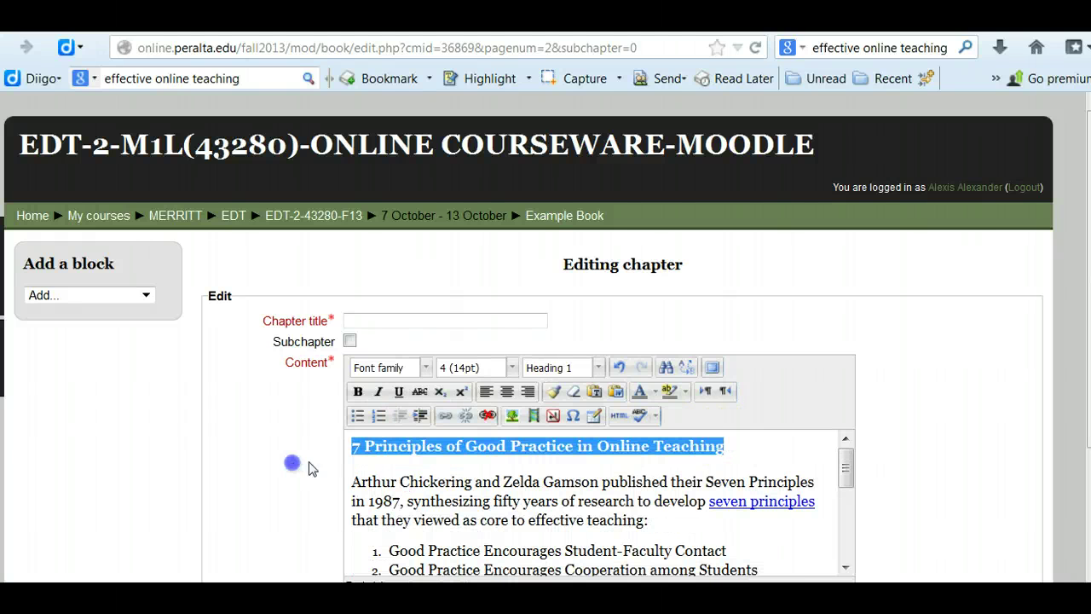
pyautogui.moveTo(376, 453); pyautogui.dragTo(391, 321)
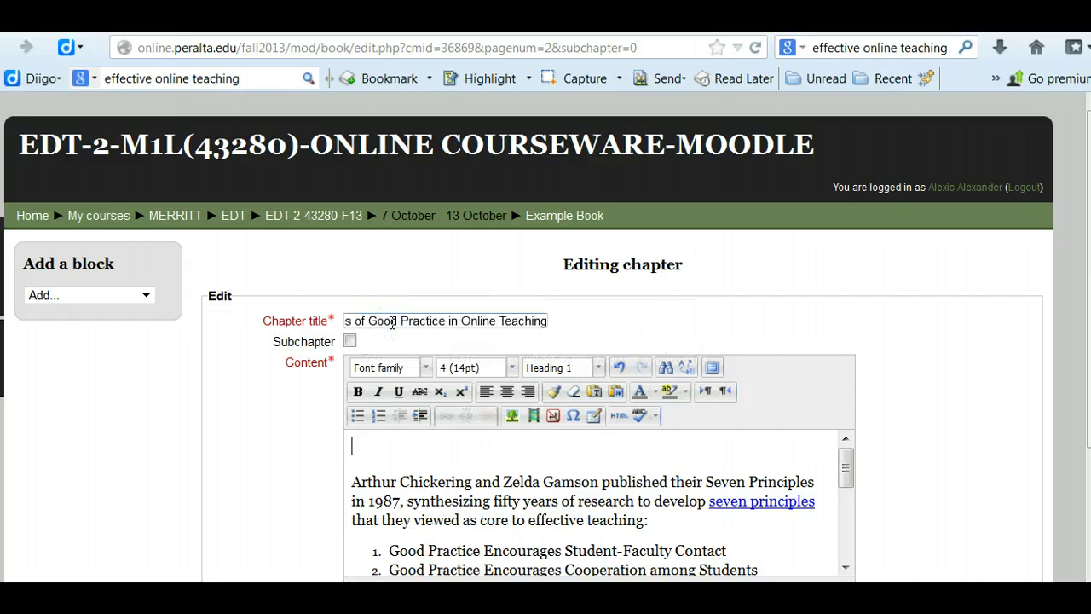
pyautogui.press('Delete')
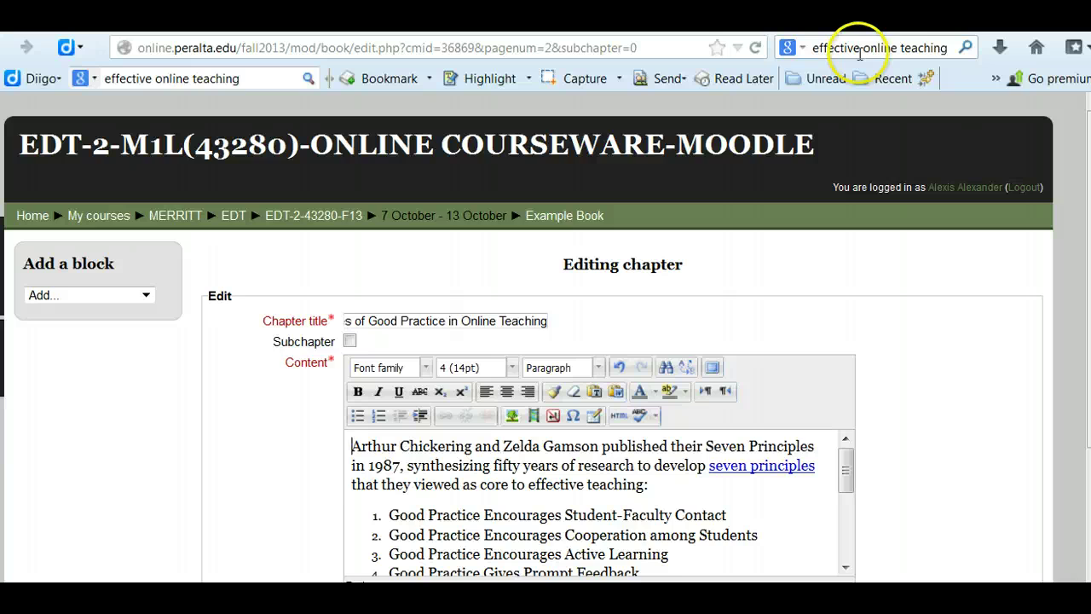
pyautogui.hotkey('ctrl', 'Tab')
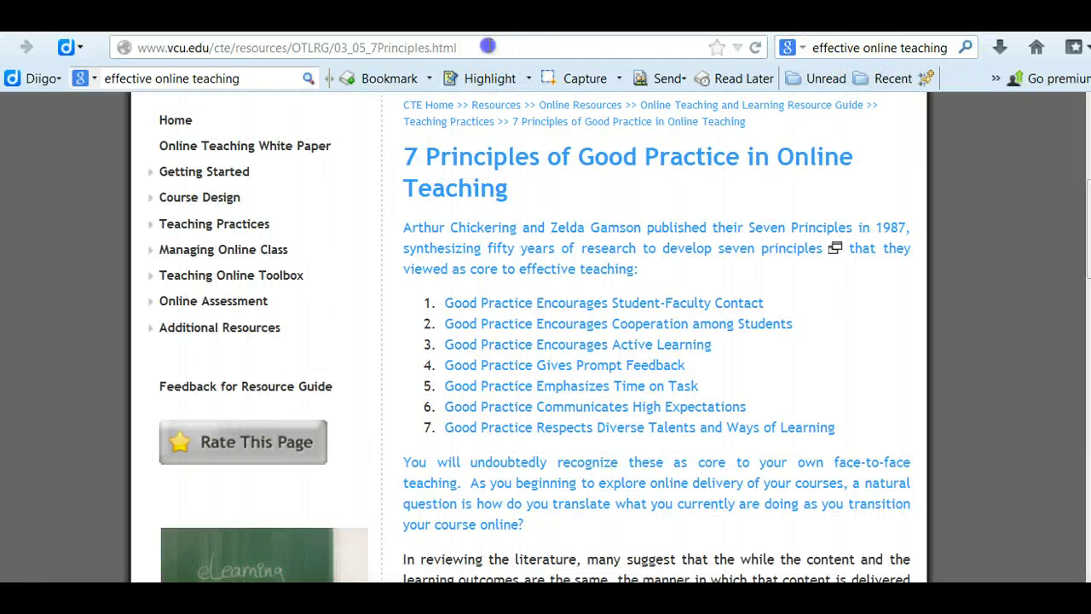
pyautogui.click(489, 45)
pyautogui.hotkey('ctrl', 'c')
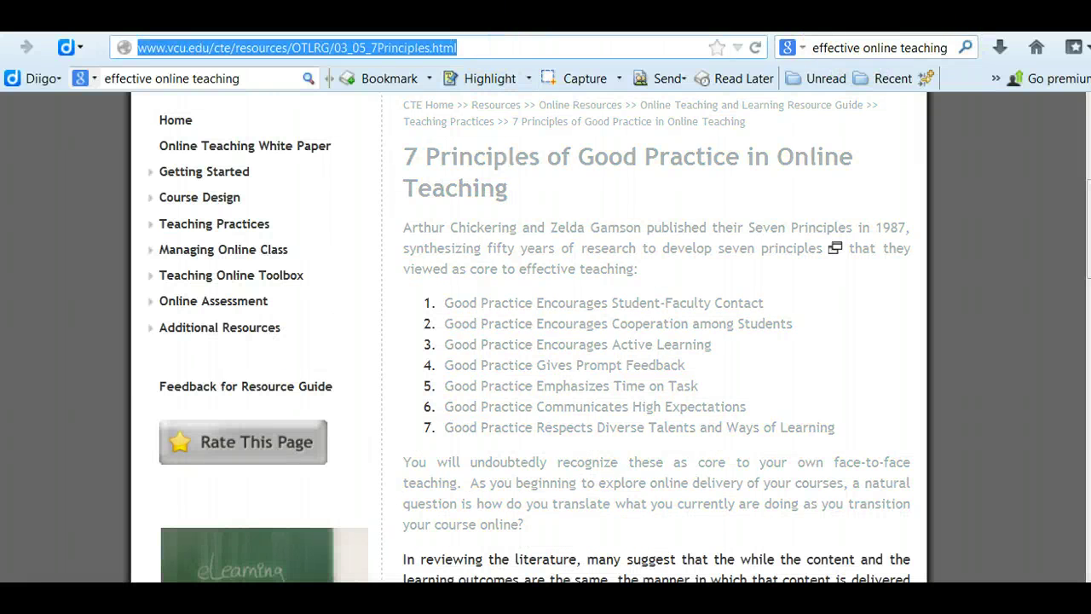
pyautogui.hotkey('ctrl', 'Tab')
pyautogui.scroll(-3, 1023, 426)
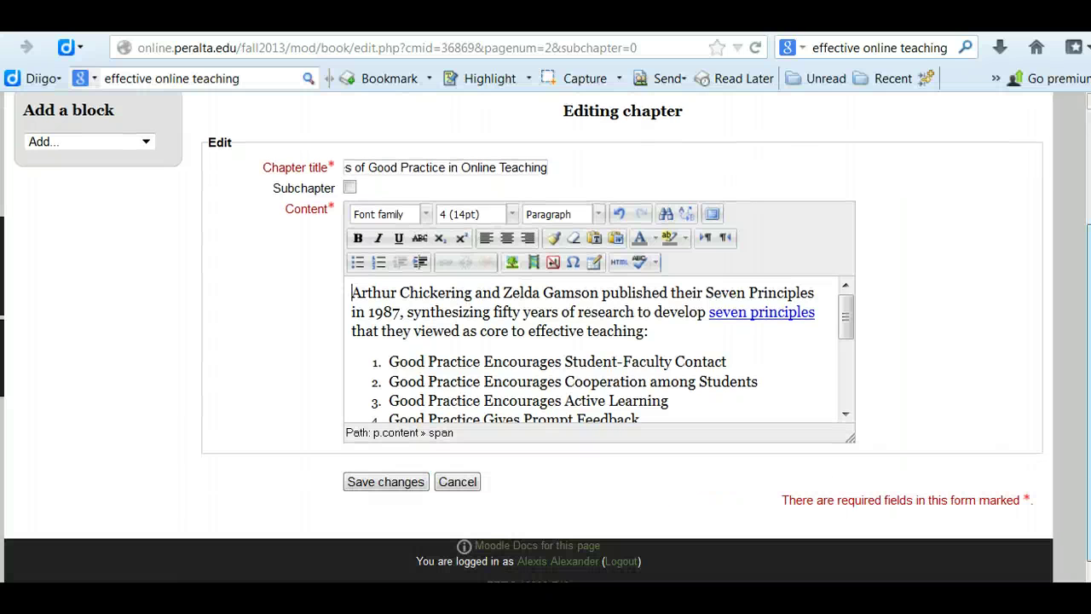
pyautogui.moveTo(847, 317); pyautogui.dragTo(847, 416)
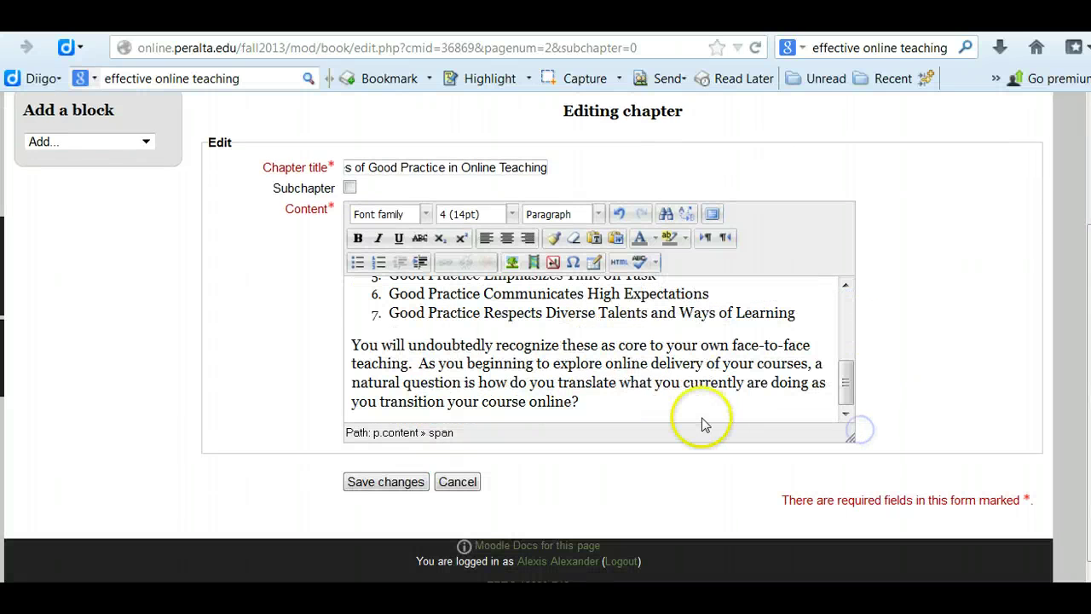
pyautogui.click(676, 398)
pyautogui.press('Return')
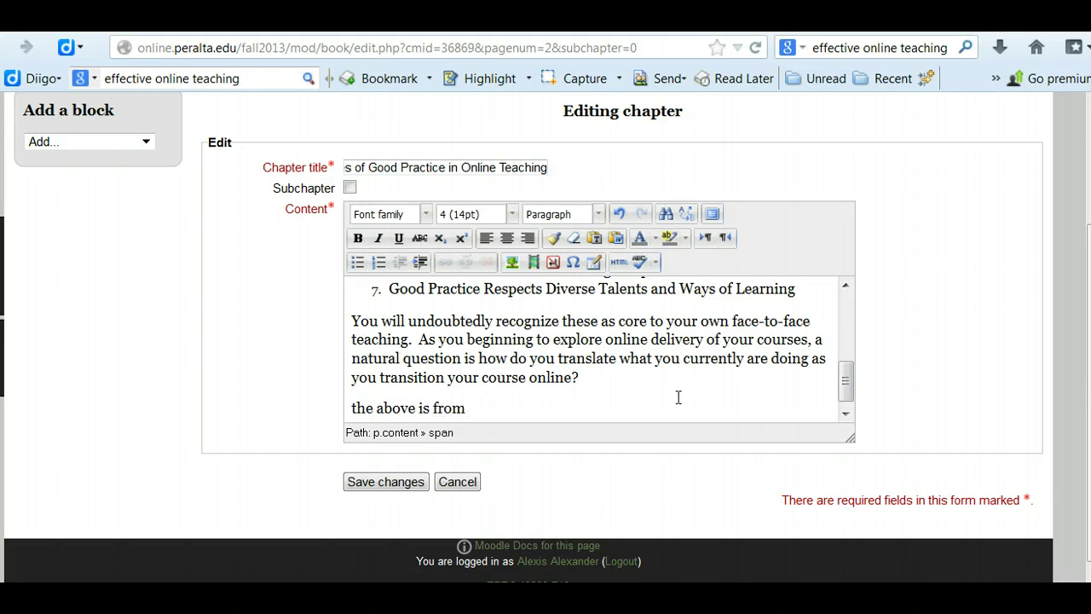
pyautogui.write('the above is from')
pyautogui.hotkey('ctrl', 'v')
pyautogui.click(527, 410)
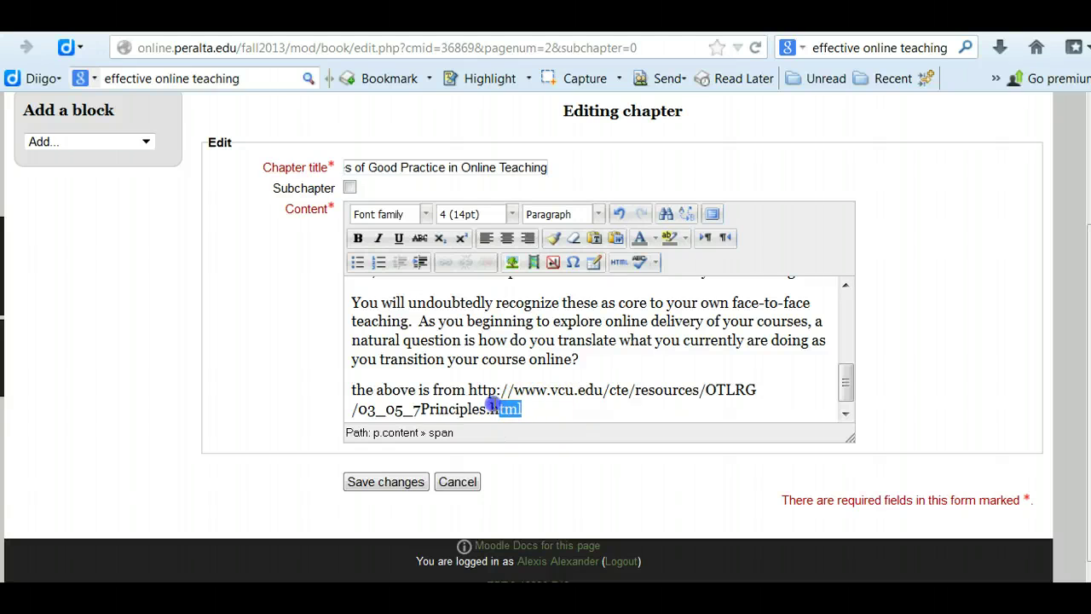
pyautogui.moveTo(493, 404); pyautogui.dragTo(474, 391)
pyautogui.hotkey('ctrl', 'c')
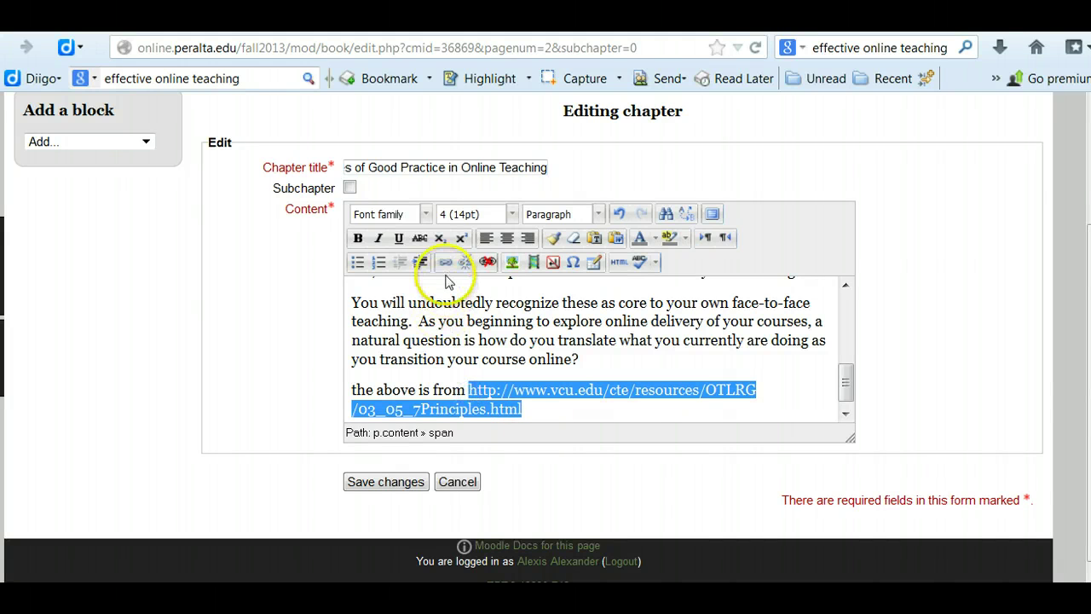
pyautogui.click(445, 262)
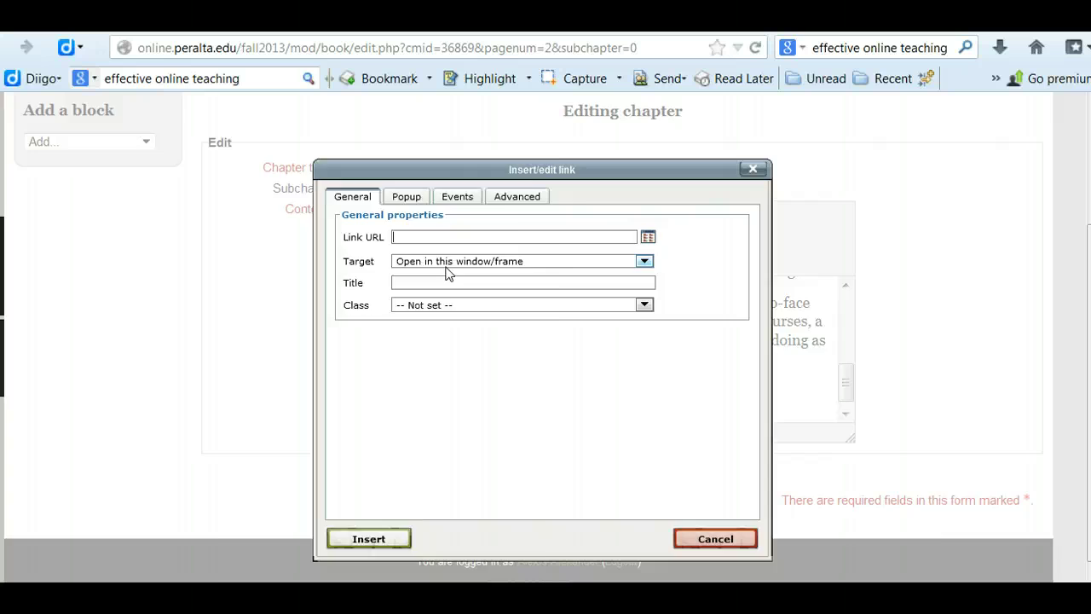
pyautogui.hotkey('ctrl', 'b')
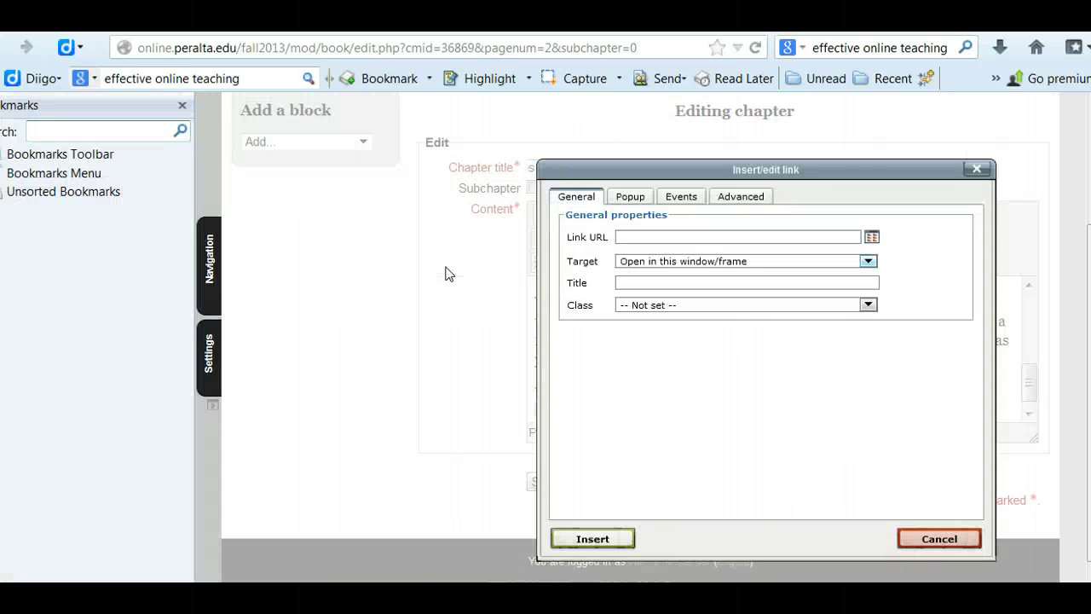
pyautogui.click(181, 105)
pyautogui.hotkey('ctrl', 'v')
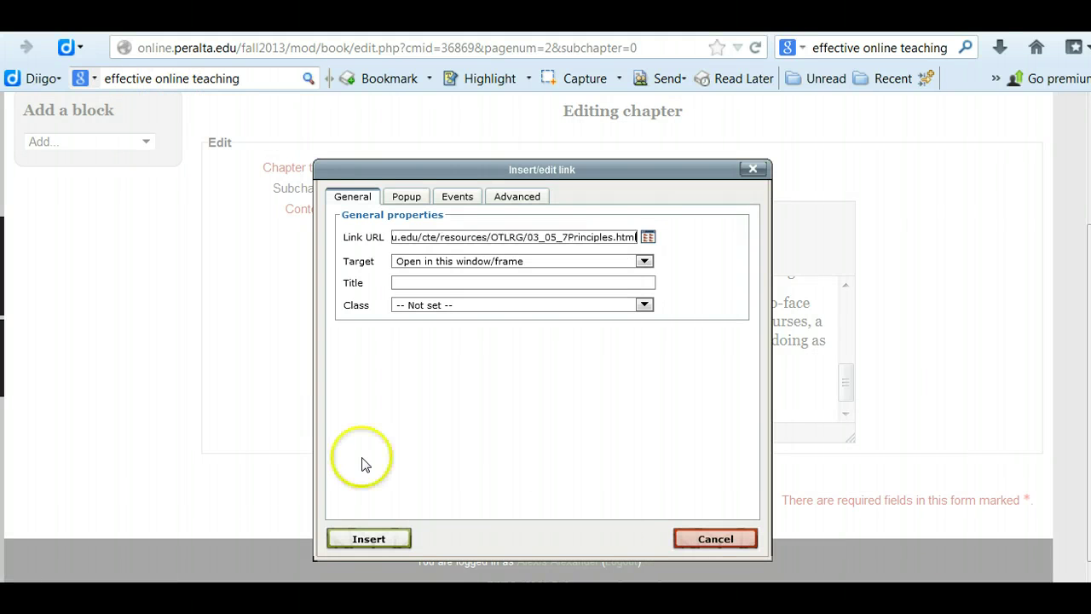
pyautogui.click(375, 537)
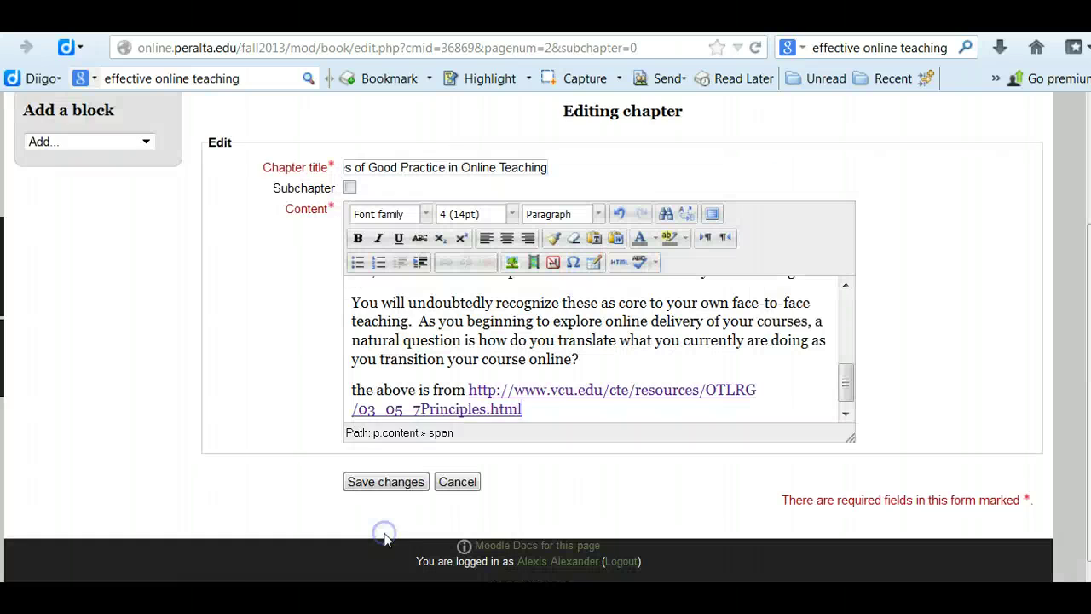
pyautogui.click(385, 482)
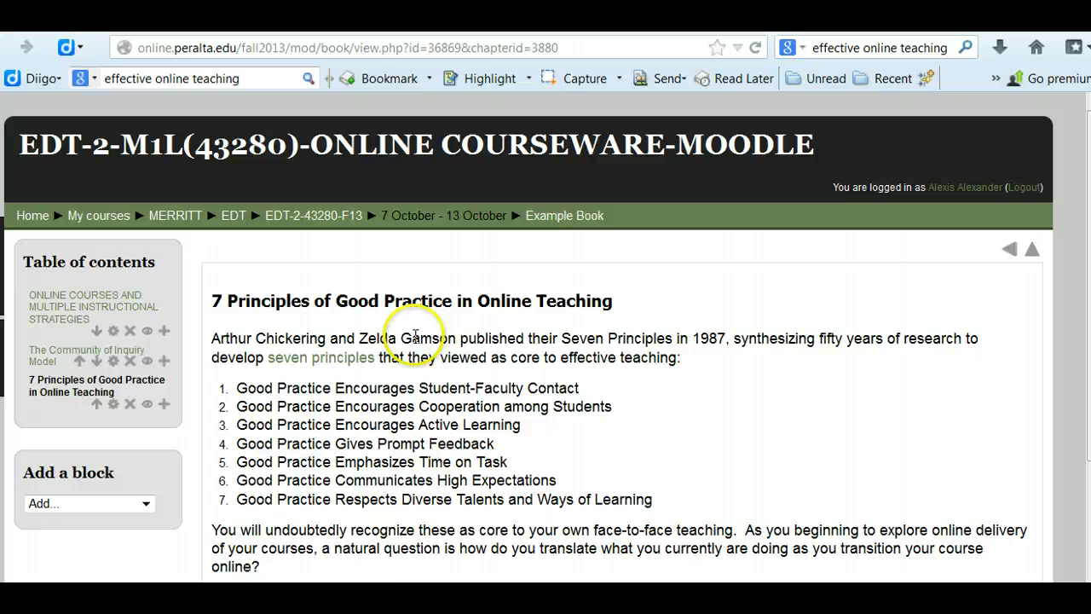
# Step: Review the book's three chapters through the table of contents, reading the 7 Principles chapter down to its source link
pyautogui.click(97, 305)
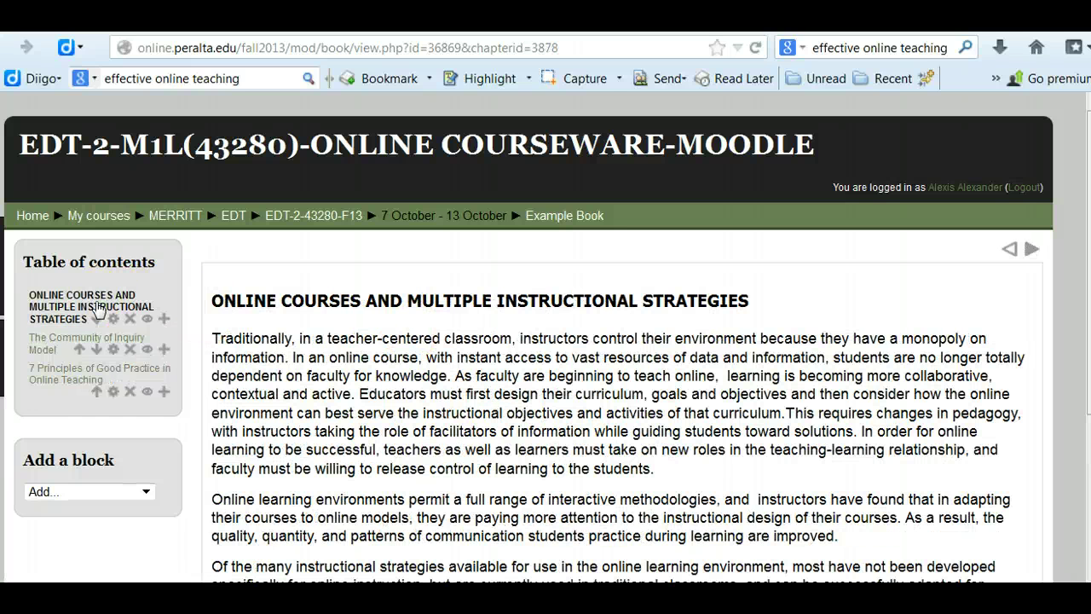
pyautogui.click(89, 341)
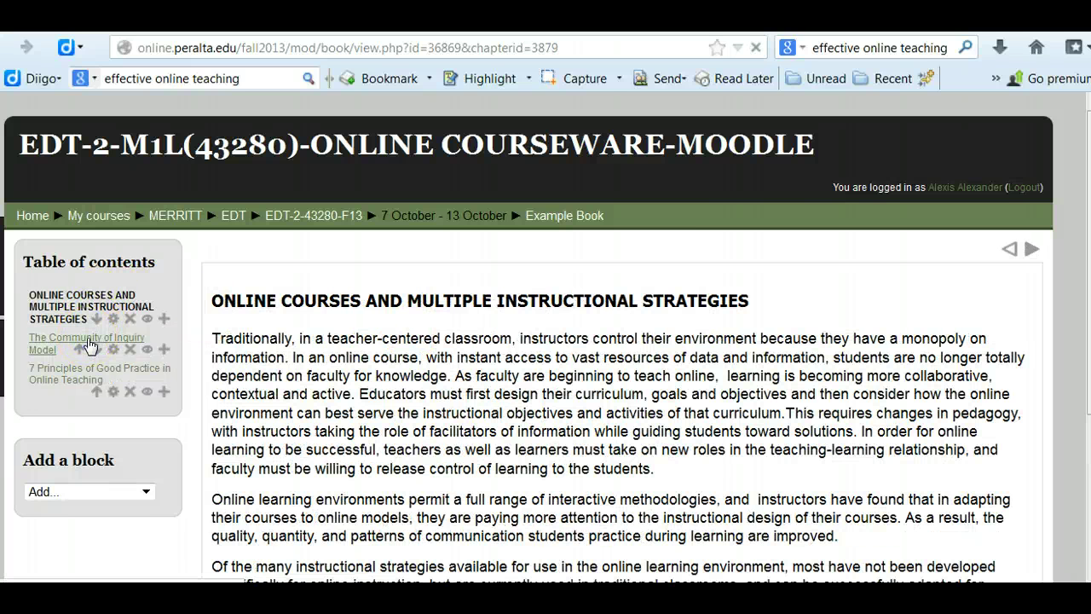
pyautogui.click(71, 388)
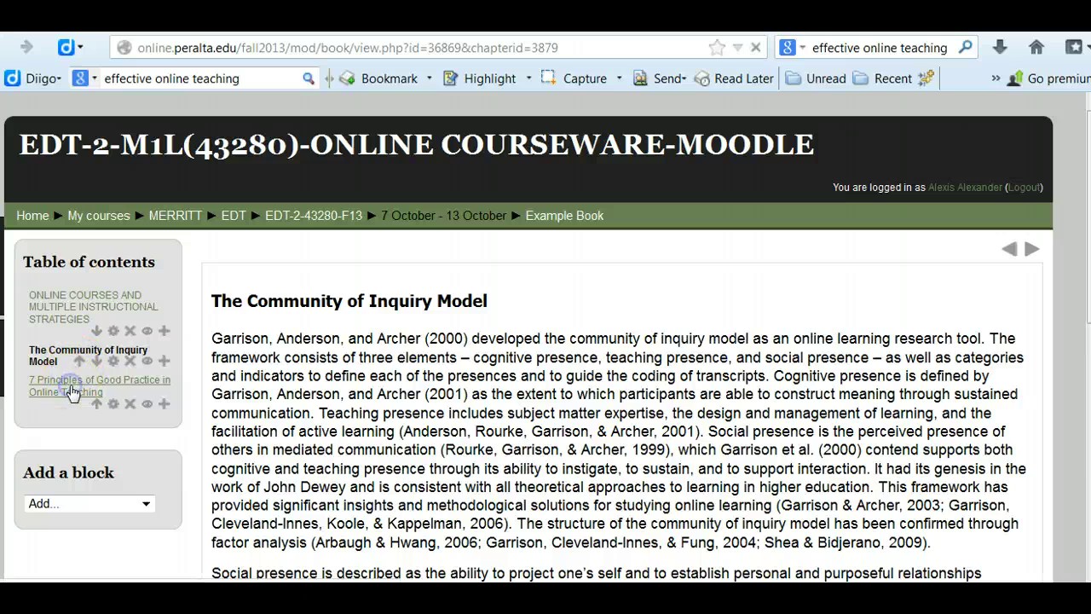
pyautogui.click(549, 305)
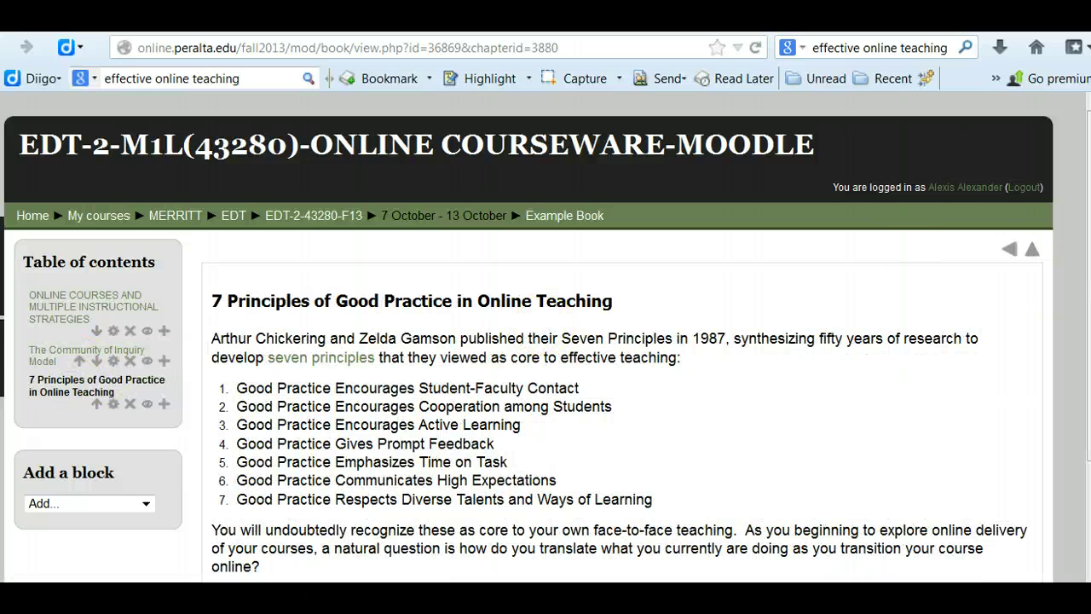
pyautogui.scroll(-2, 1088, 281)
pyautogui.scroll(-2, 545, 341)
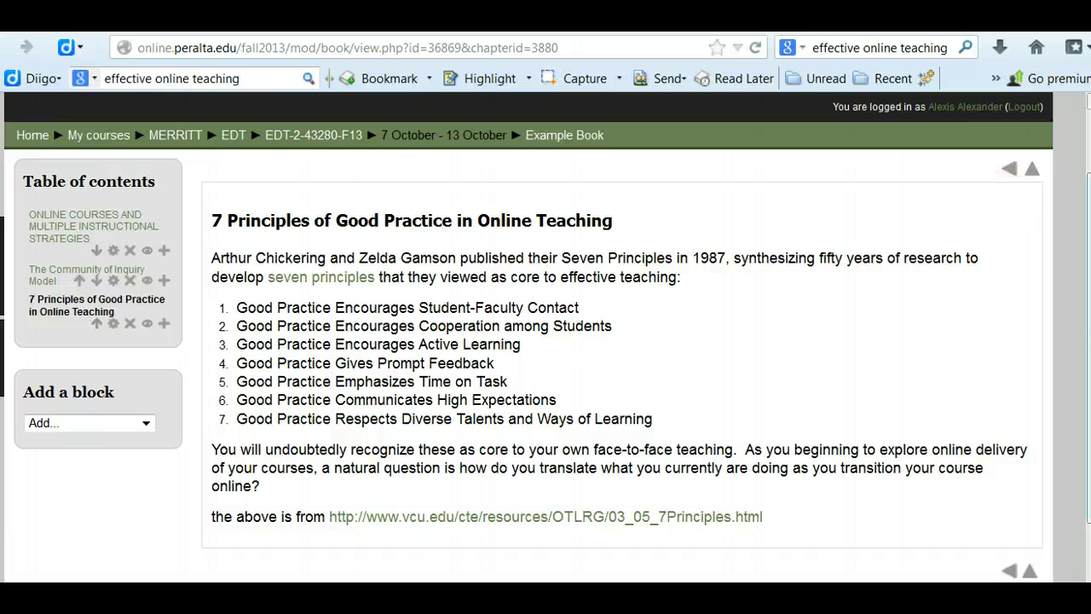
pyautogui.scroll(-1, 545, 341)
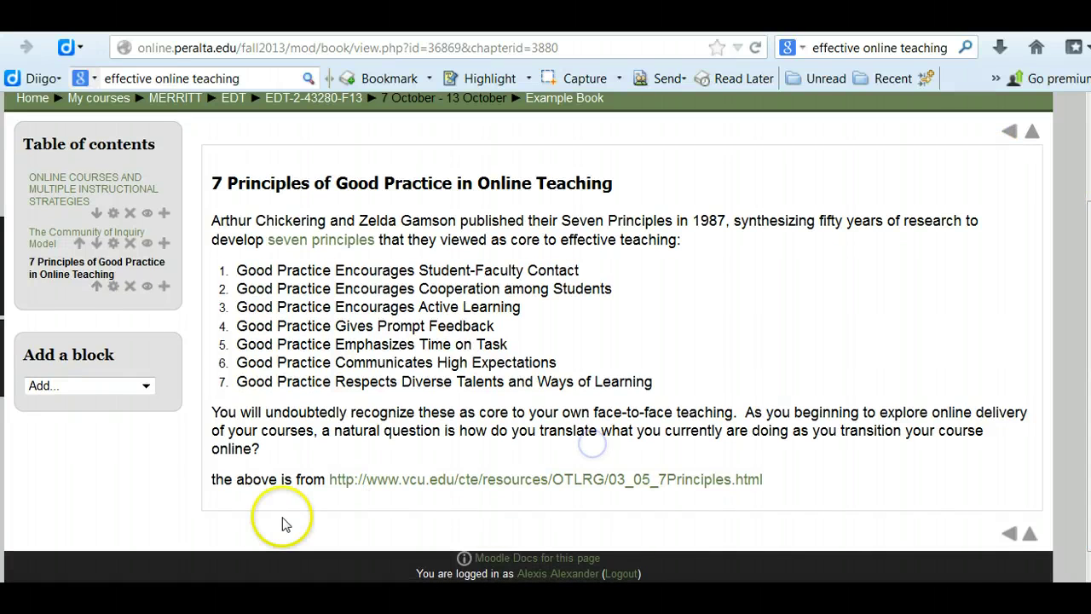